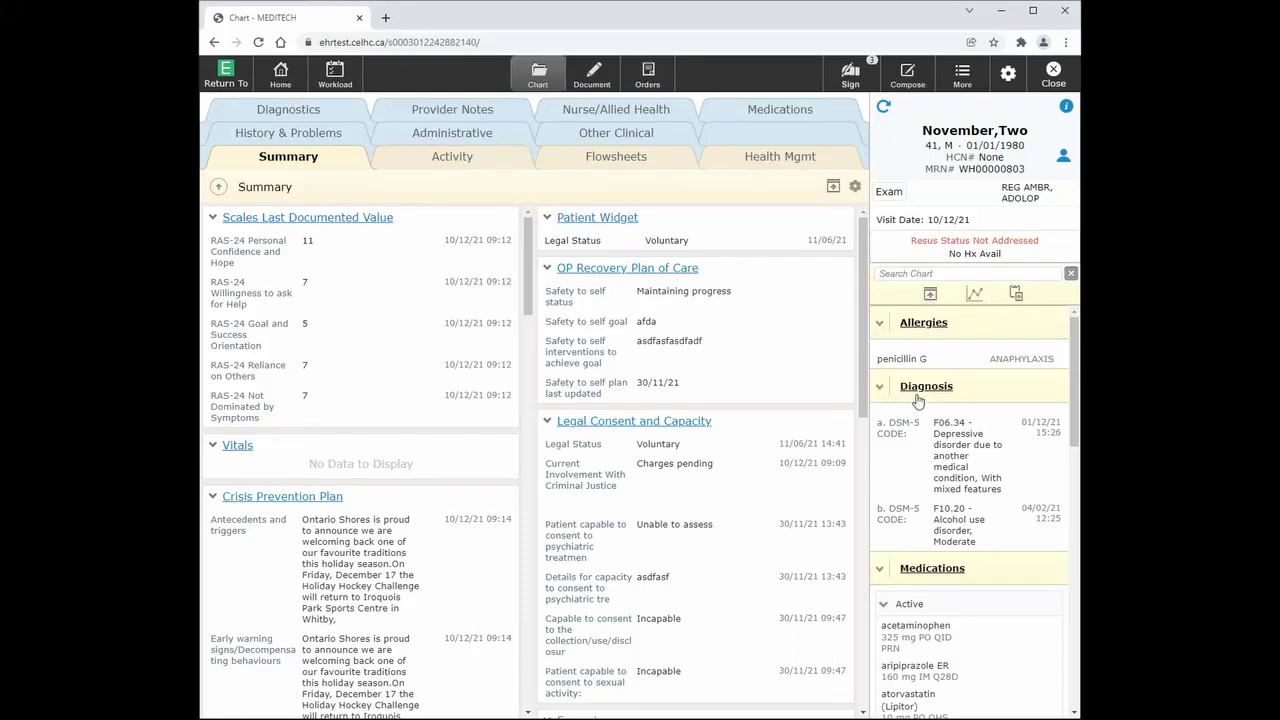
Step: Add the Personal Confidence and Hope score of 11 to the saved data graph and view its trend in Multi Graph
left_click(929, 297)
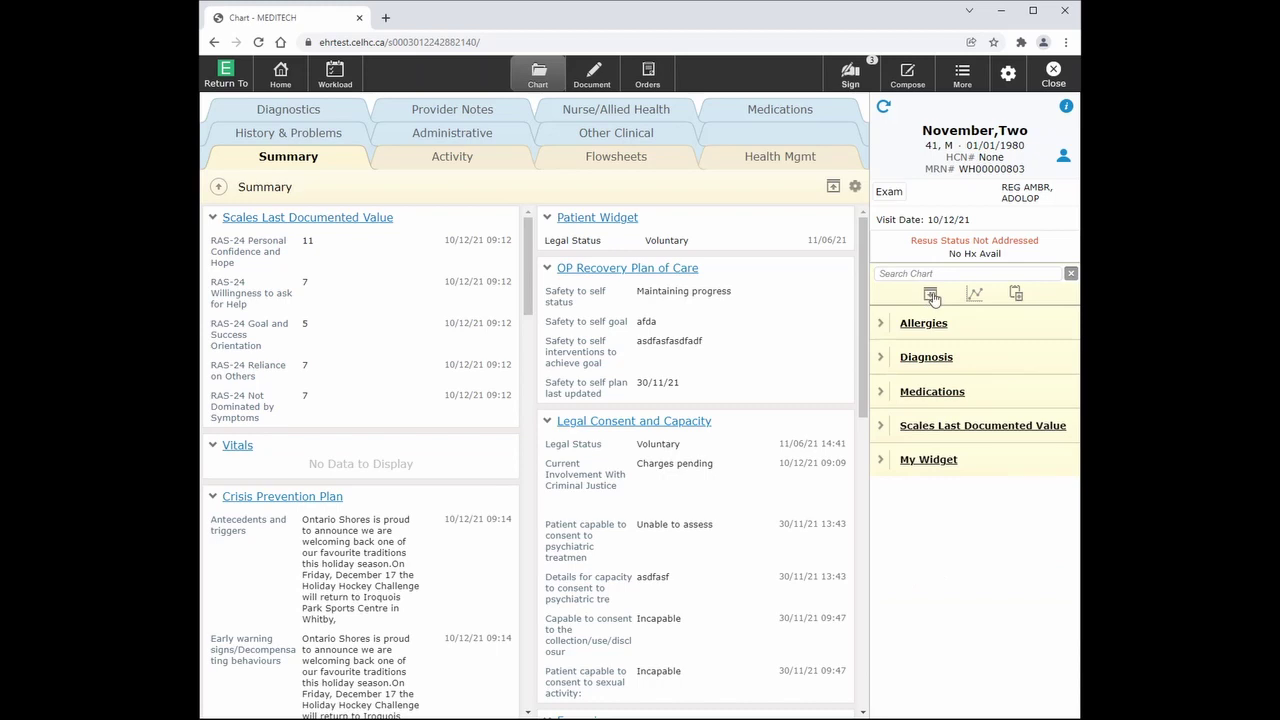
left_click(931, 297)
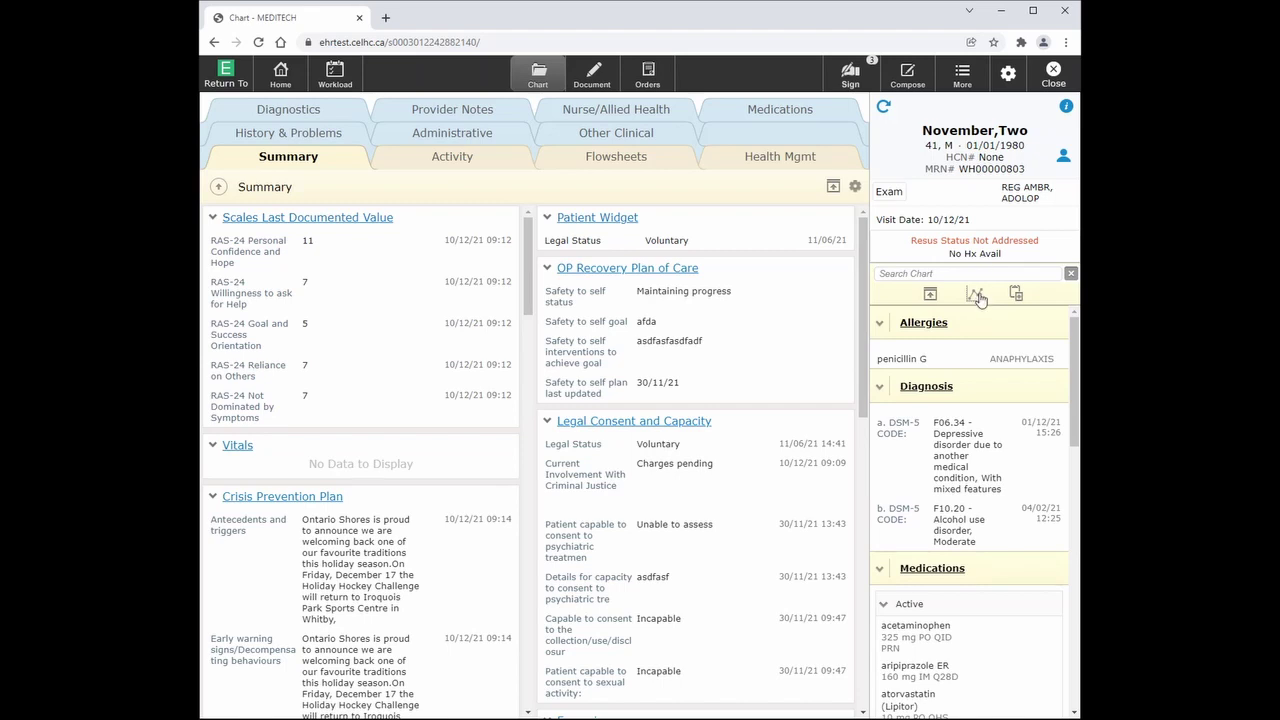
left_click(312, 247)
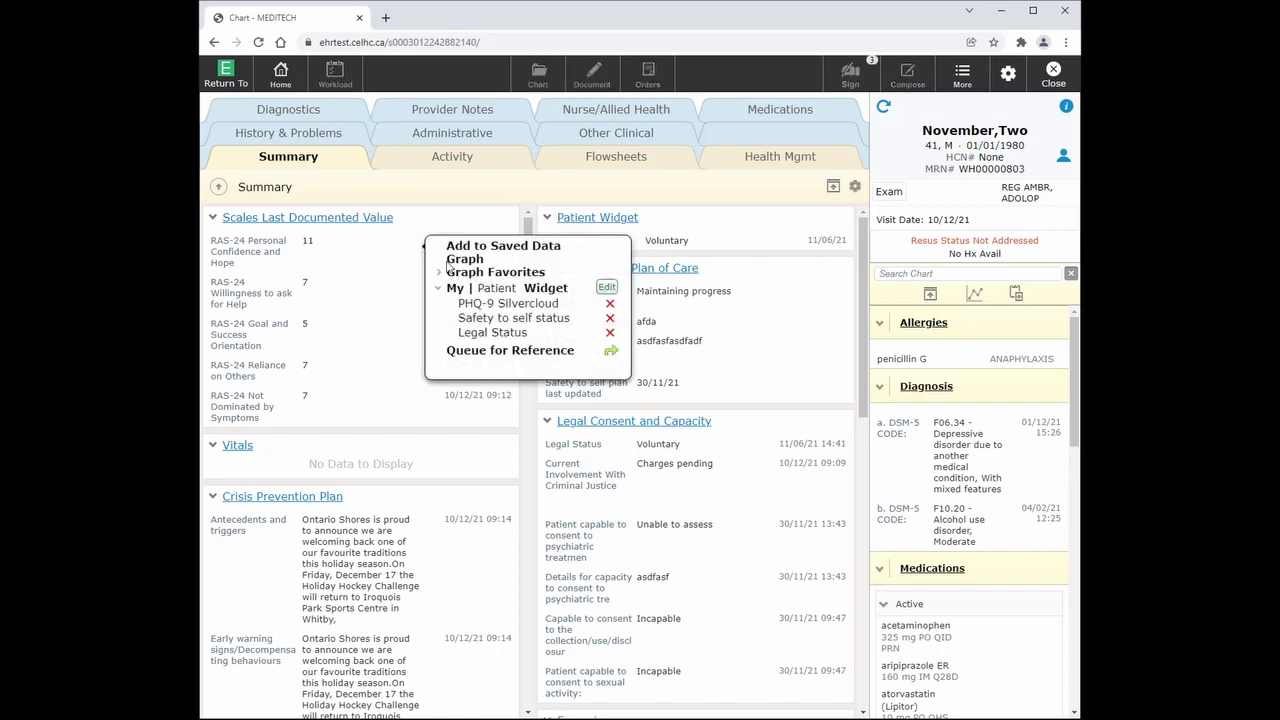
left_click(480, 261)
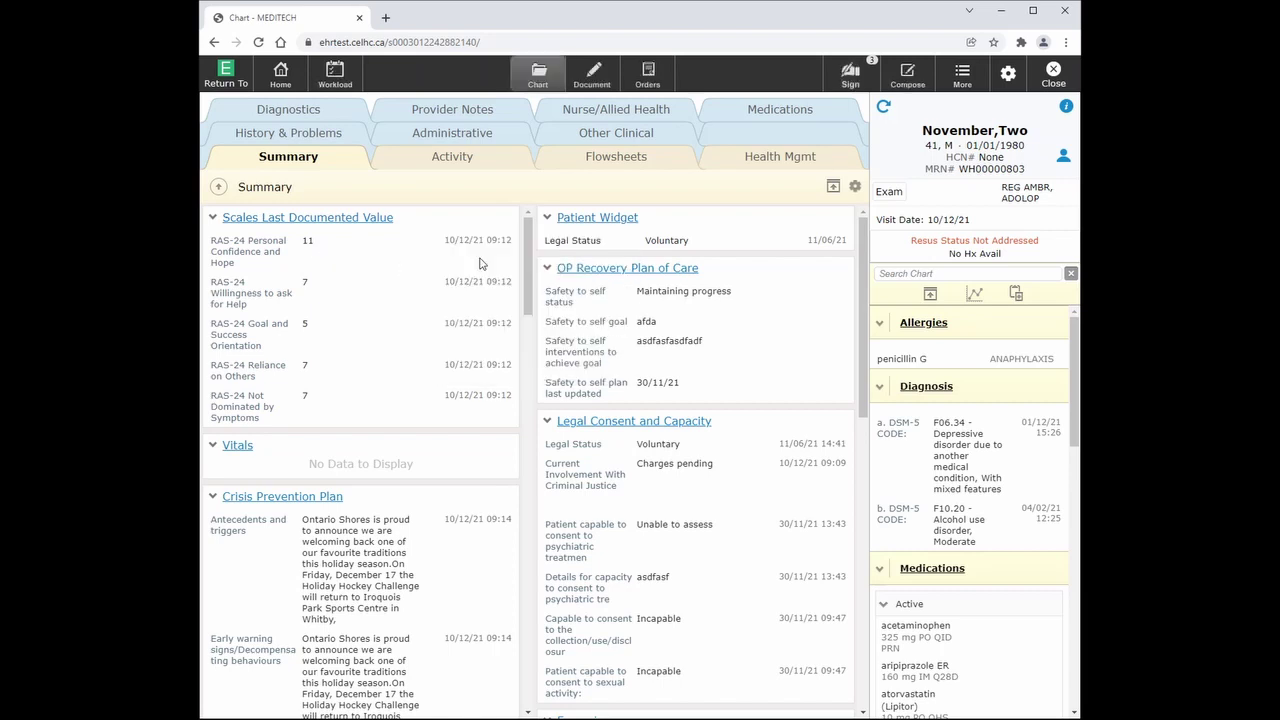
left_click(975, 295)
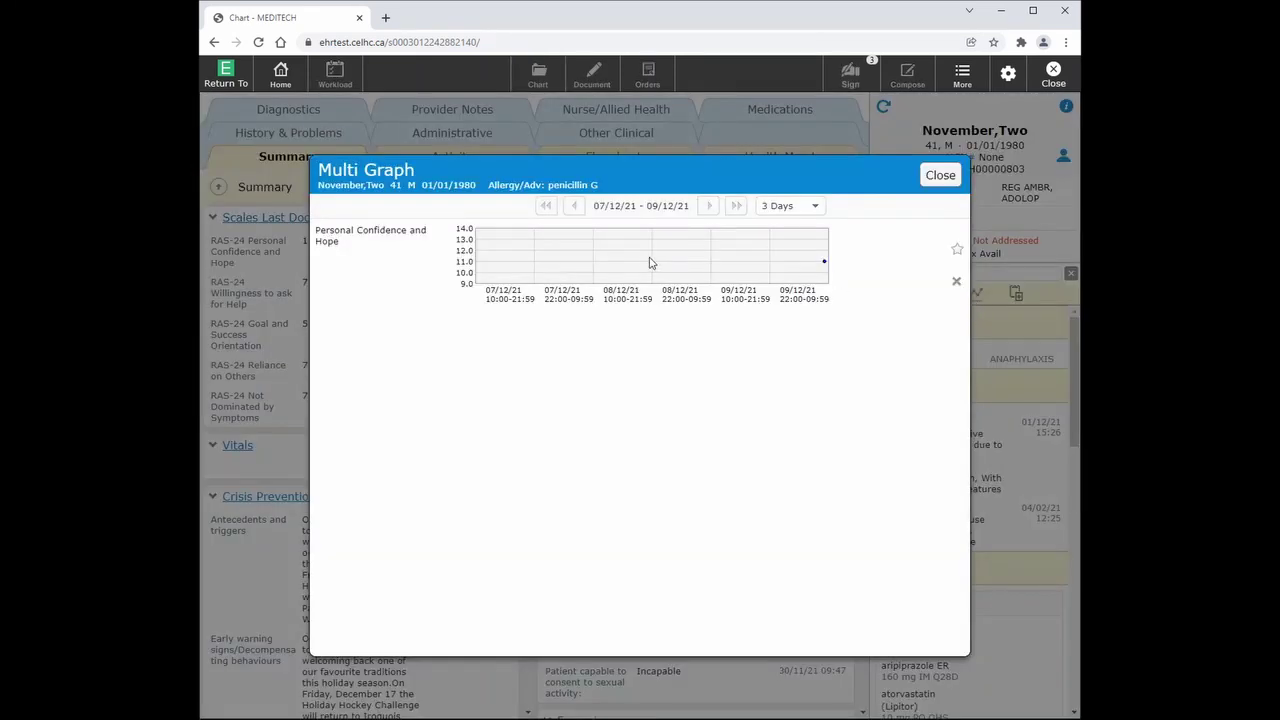
left_click(934, 177)
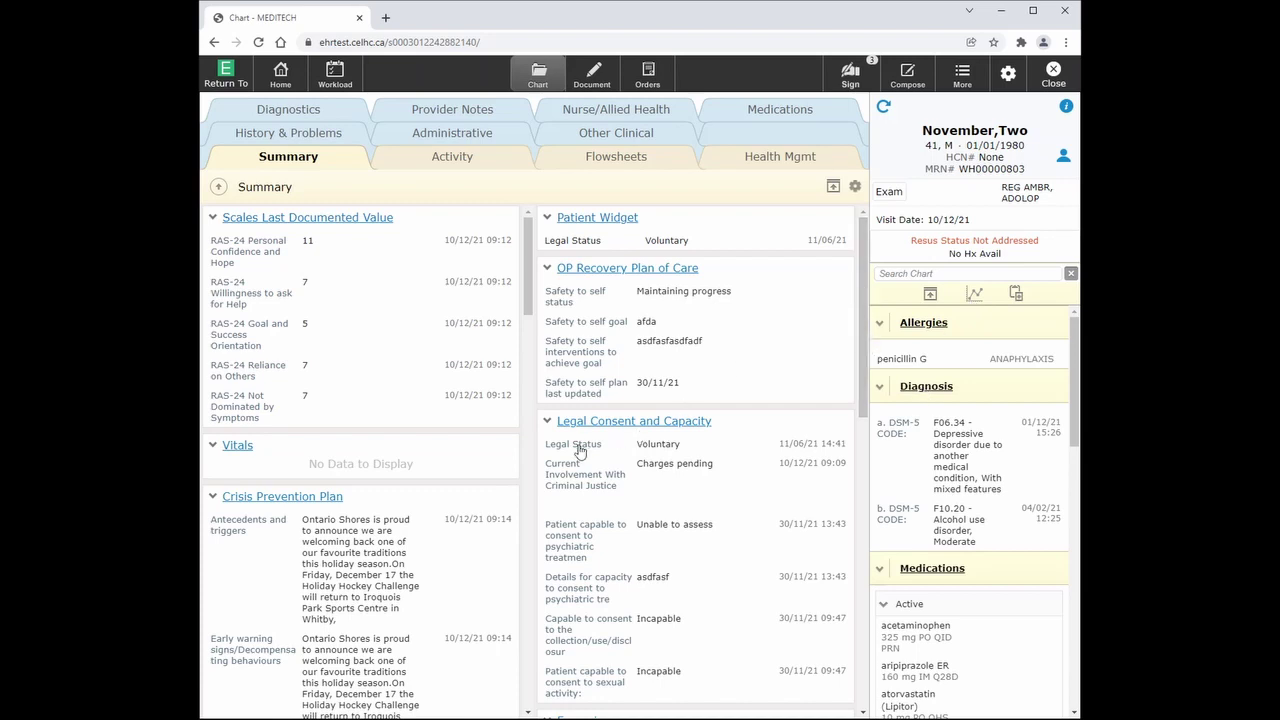
Step: Queue the Legal Status value Voluntary for reference and check it in Saved Data
left_click(645, 449)
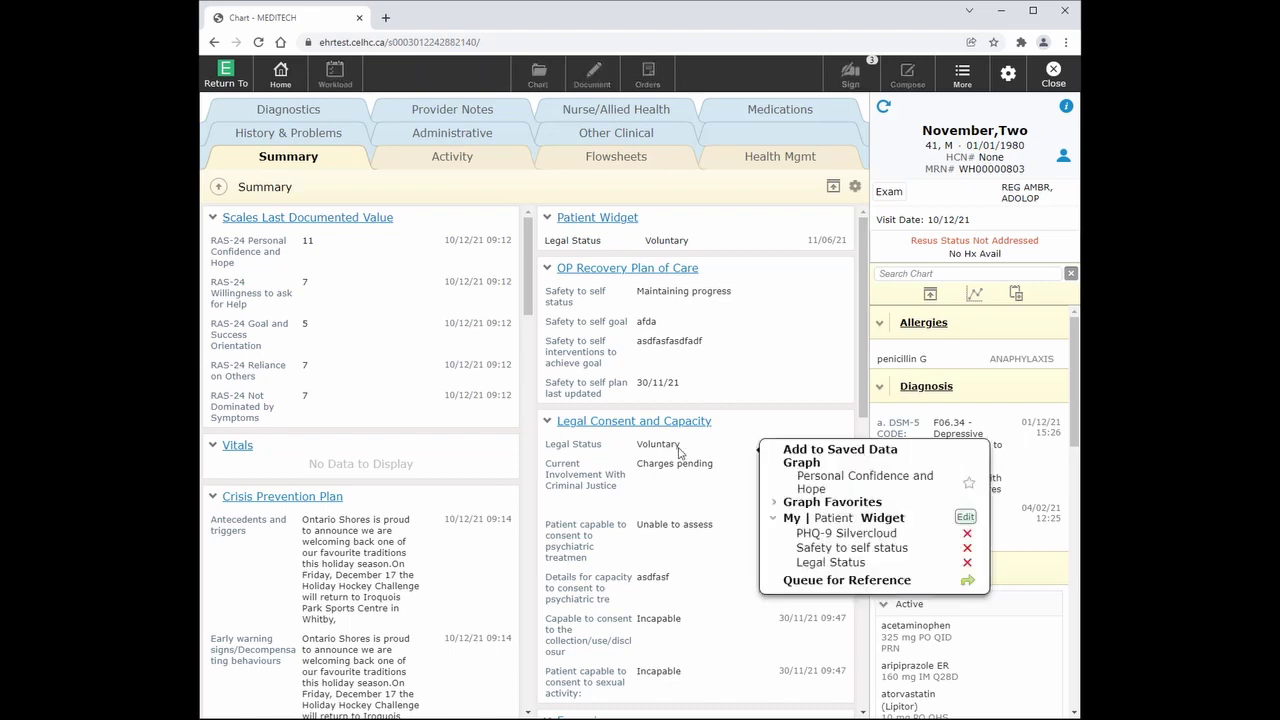
left_click(819, 456)
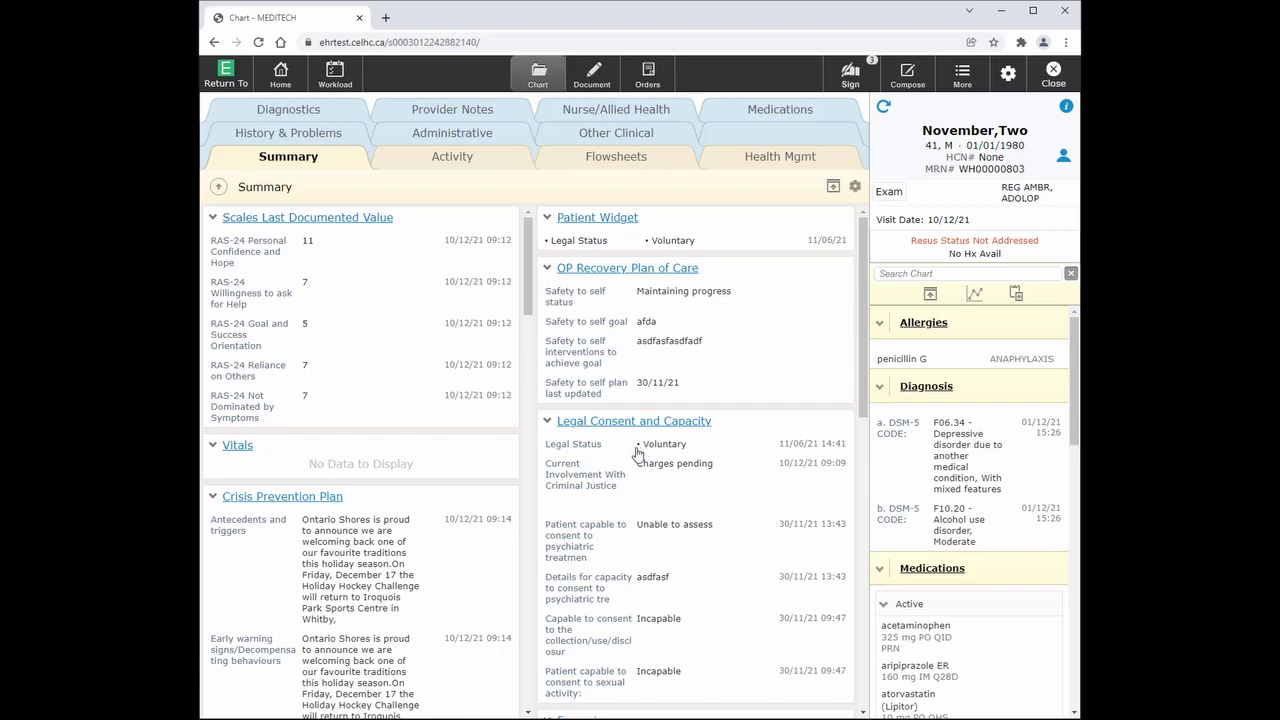
left_click(1015, 294)
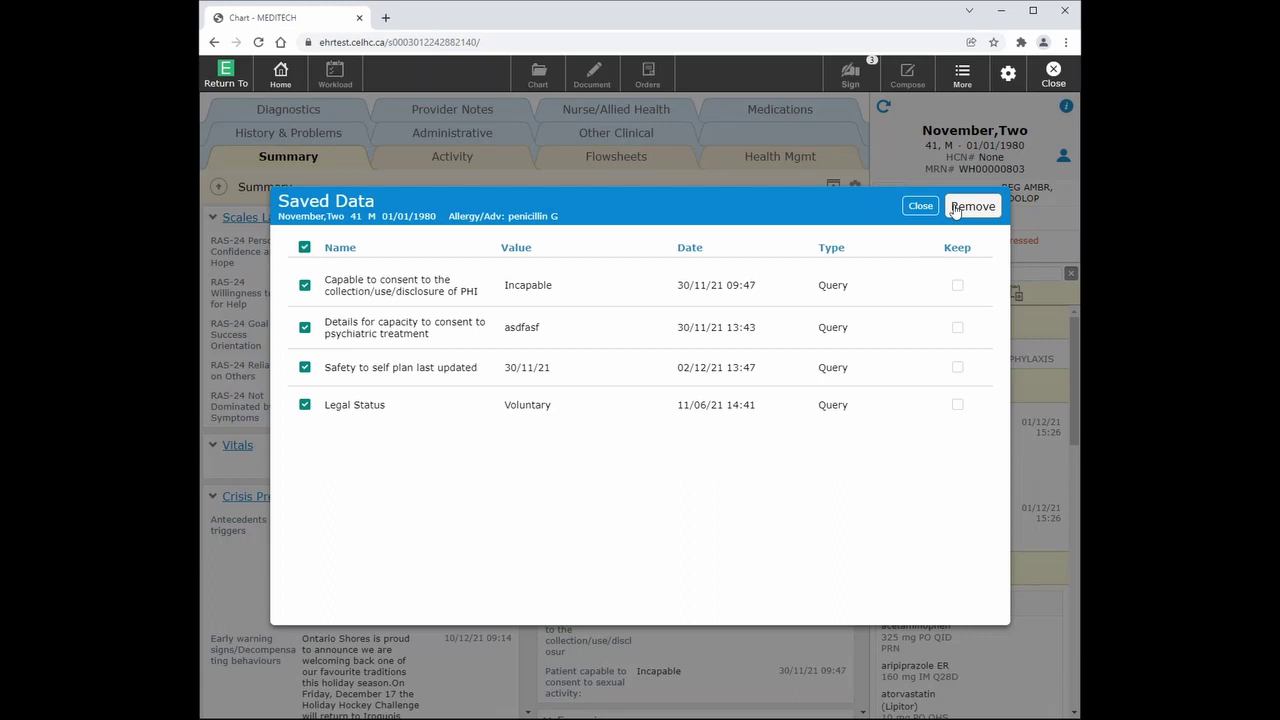
left_click(919, 206)
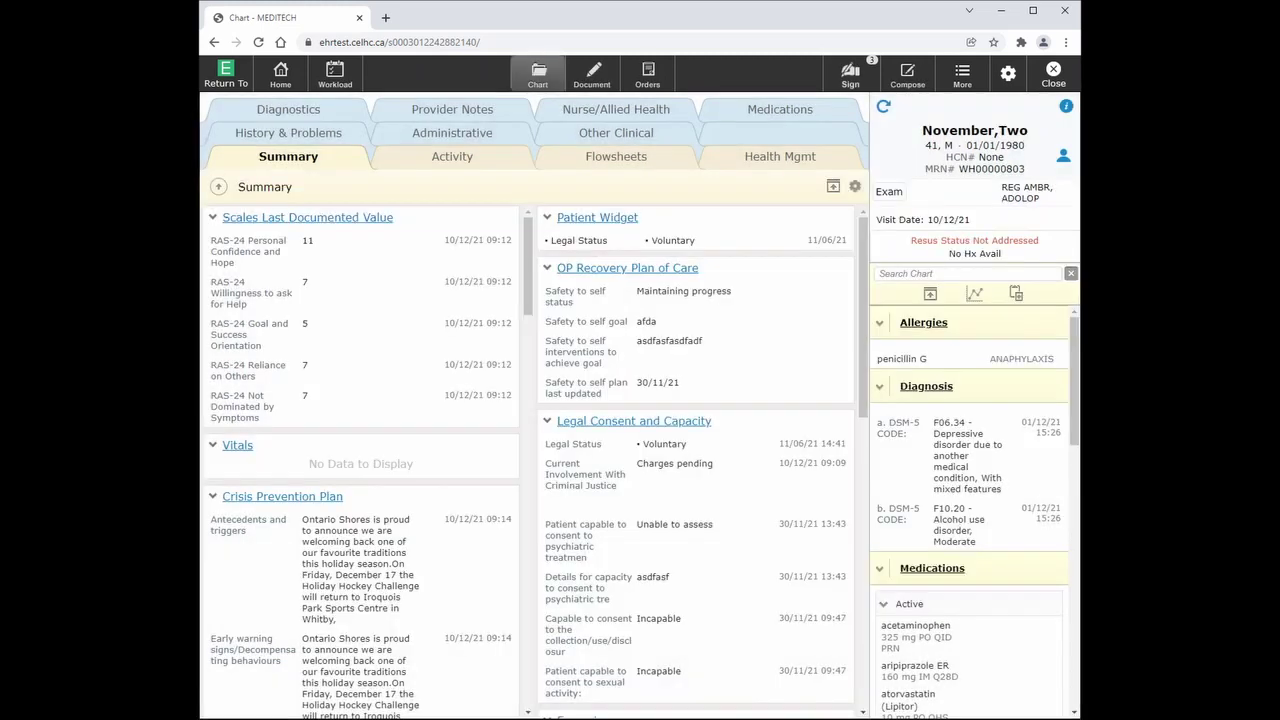
Step: Add strawberry as a new allergy with reaction HEARTBURN and save it
left_click_drag(1078, 330, 1078, 332)
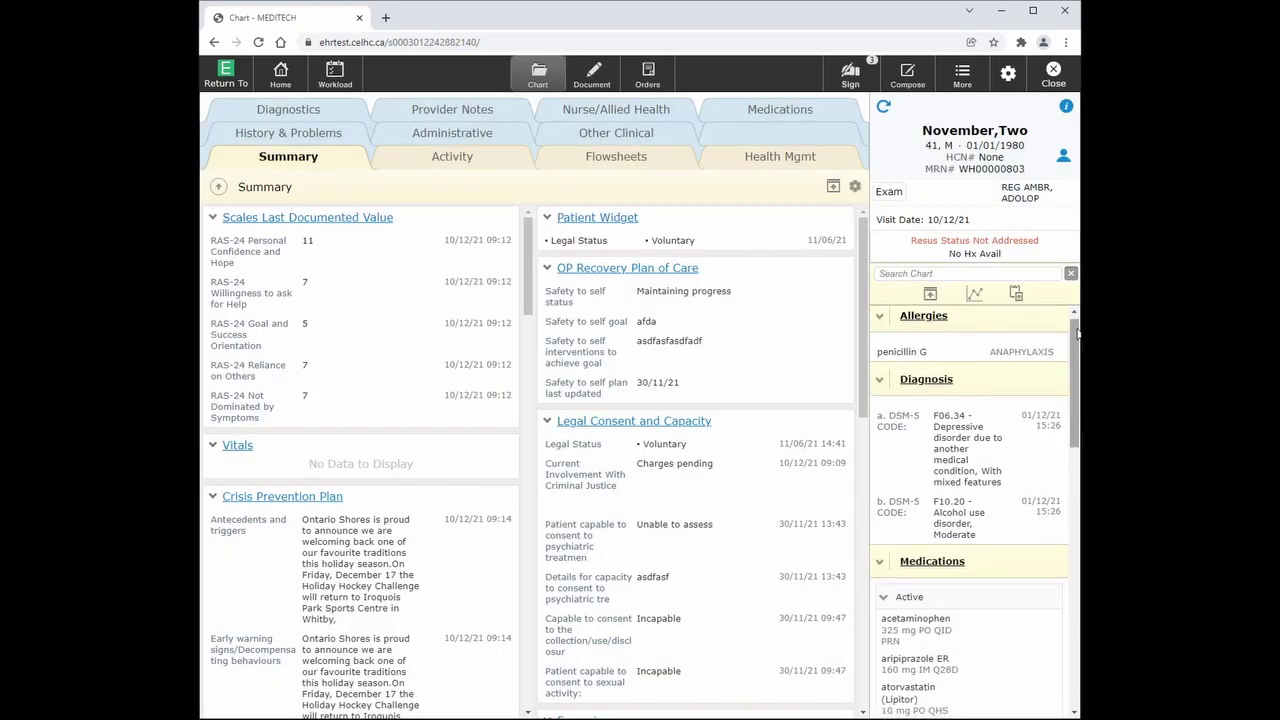
left_click(914, 318)
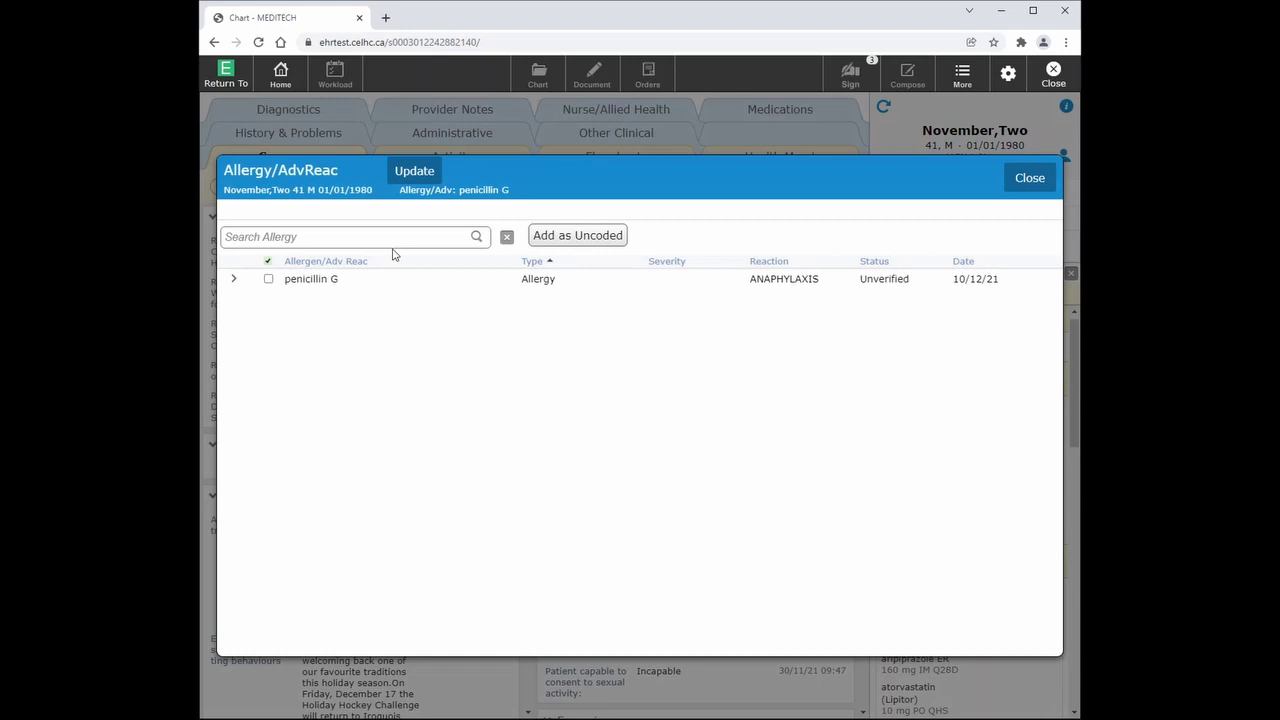
type("strawberry")
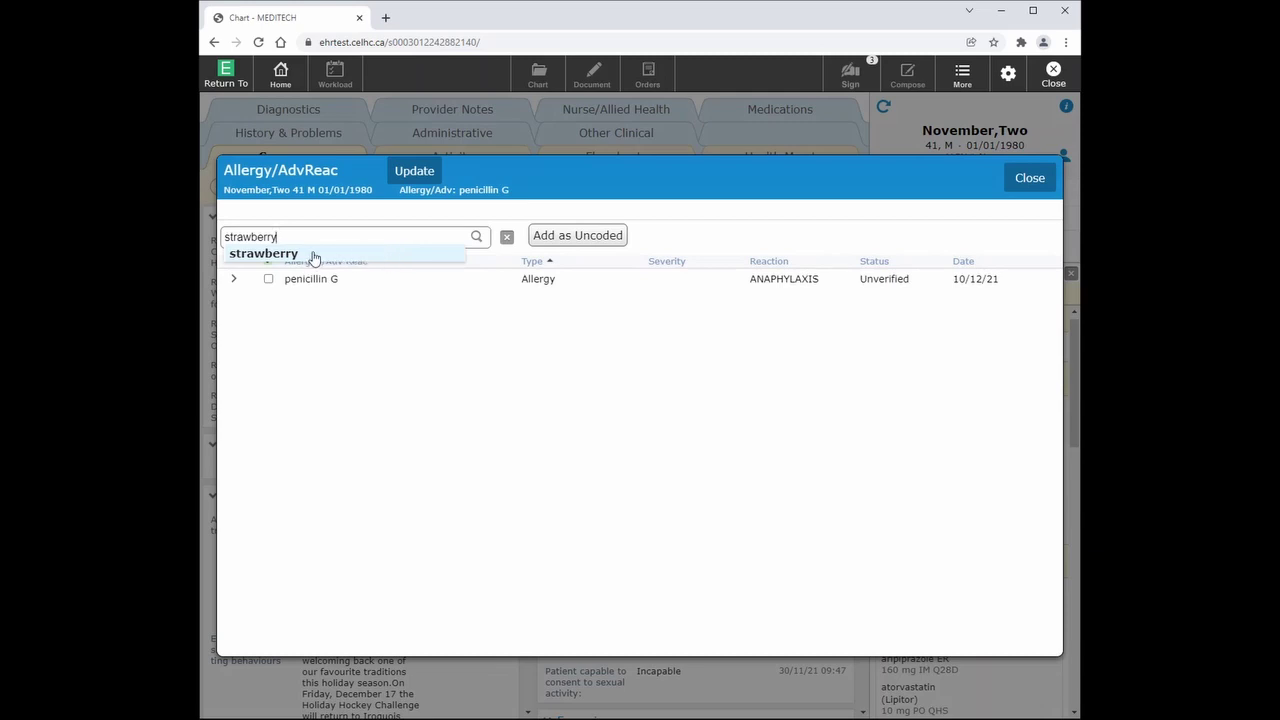
left_click(280, 256)
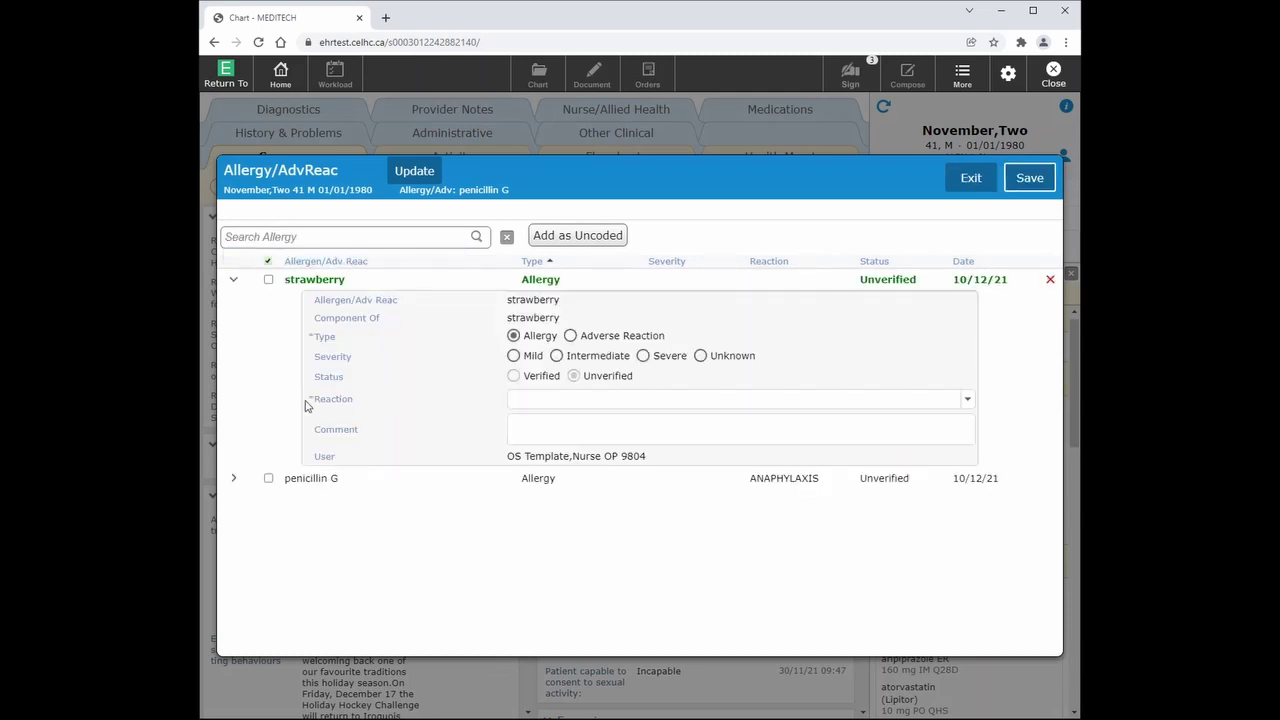
left_click(968, 401)
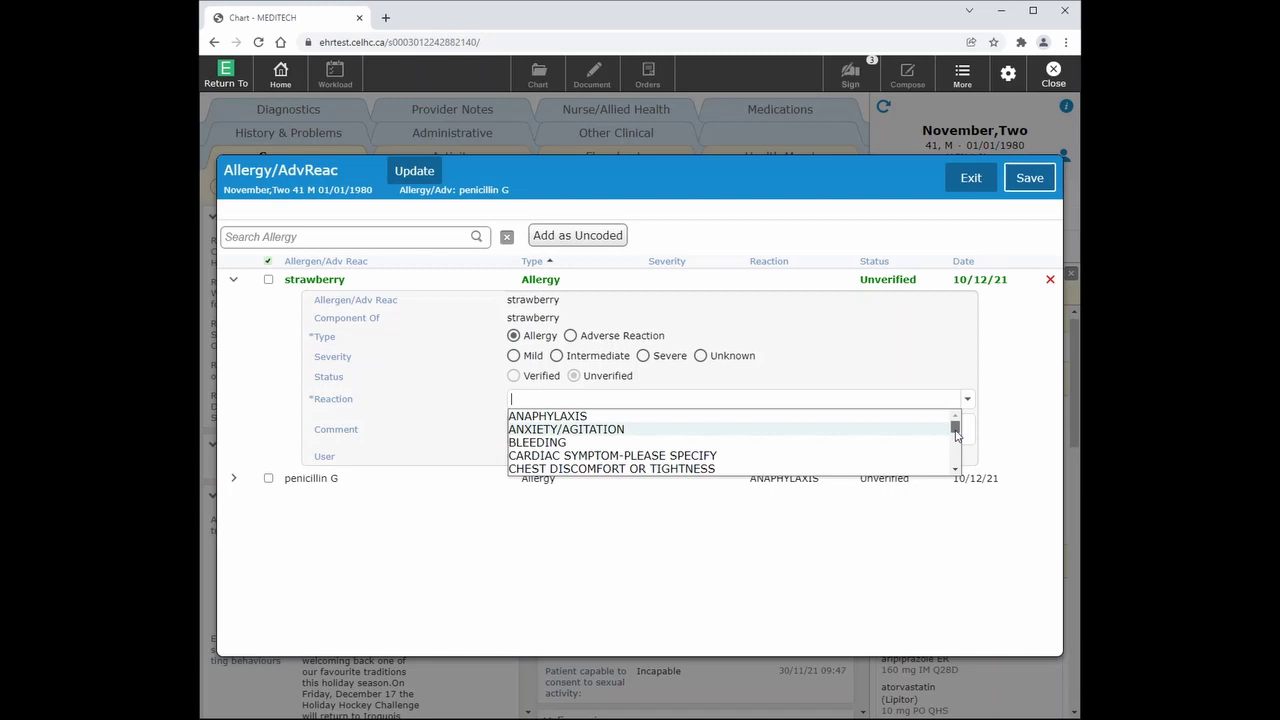
left_click_drag(955, 435, 956, 451)
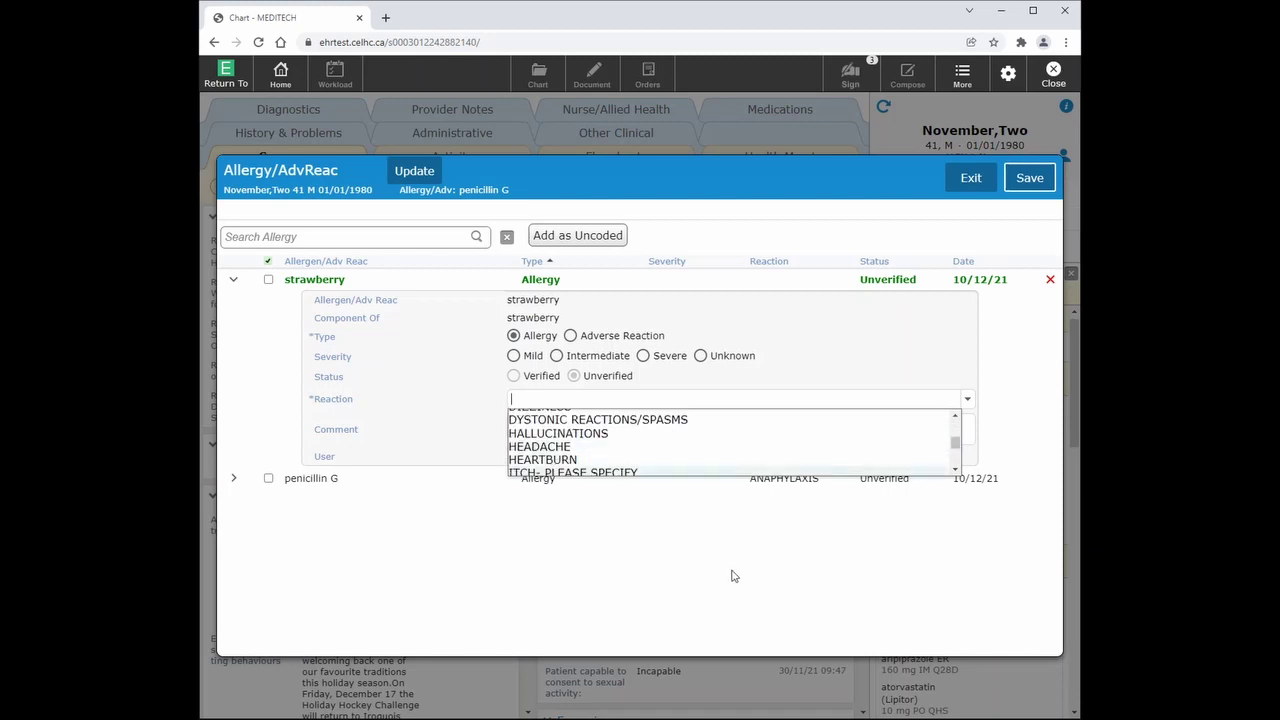
left_click(697, 460)
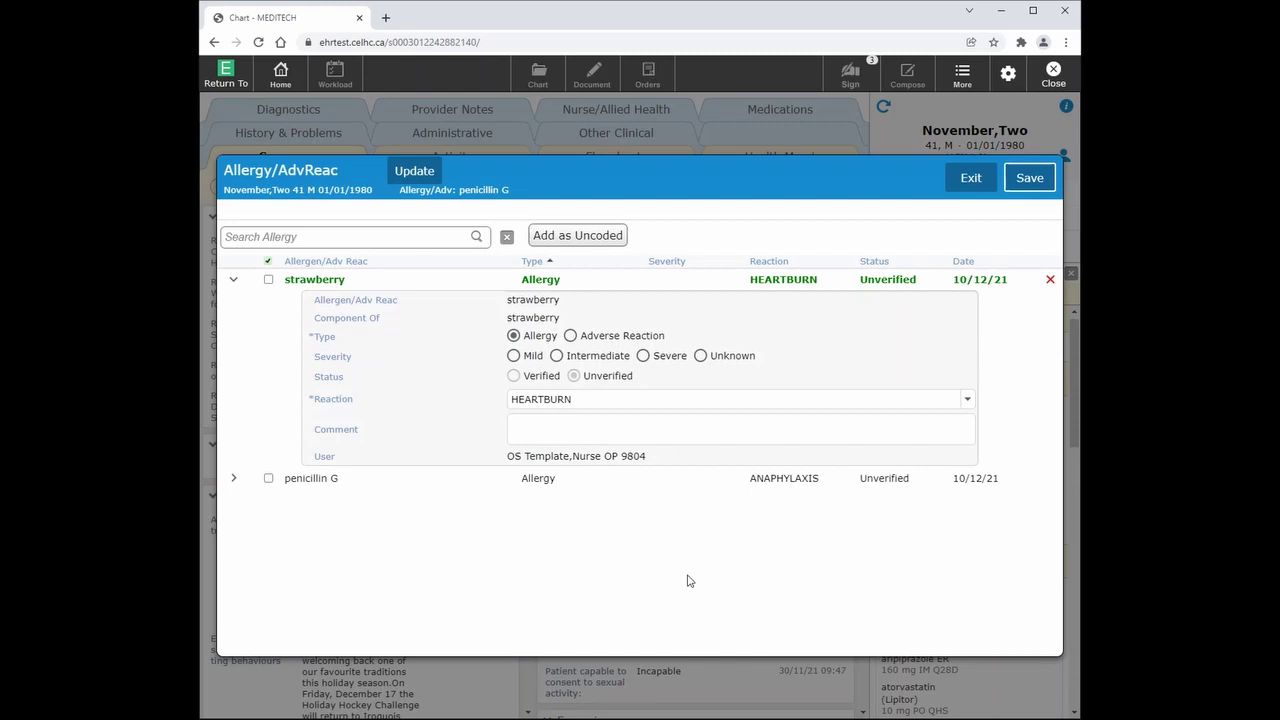
left_click(1038, 180)
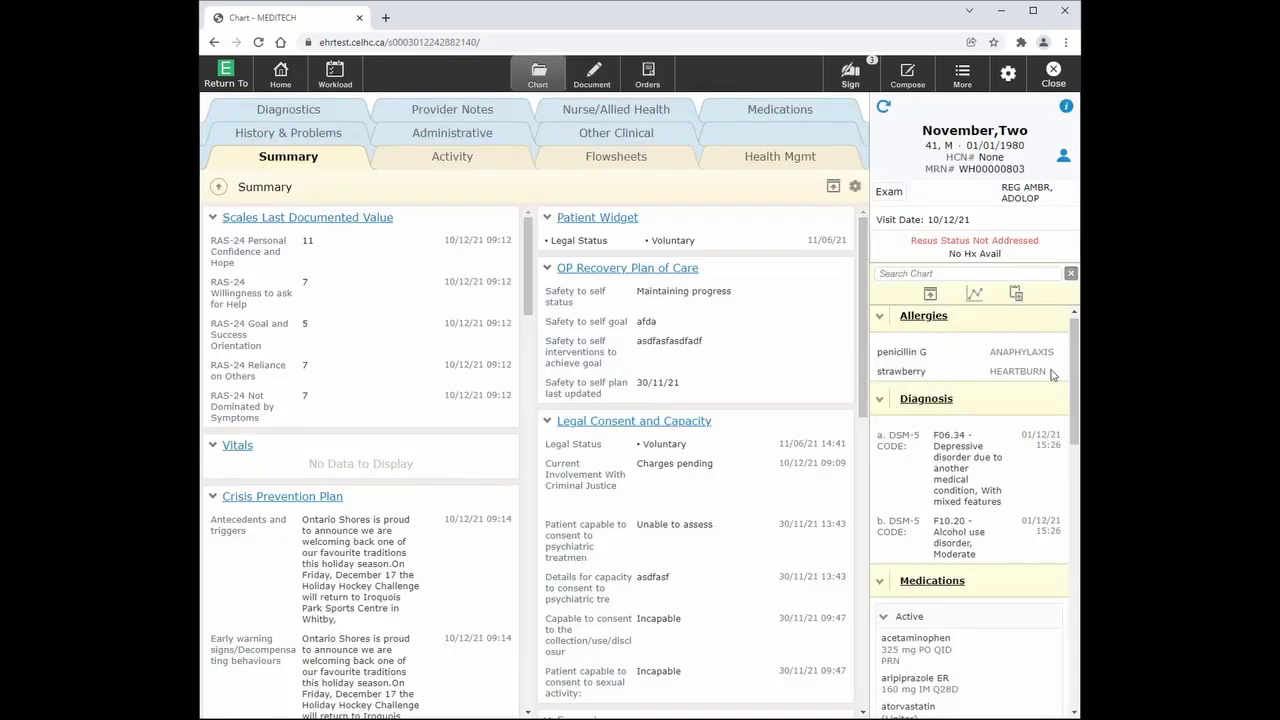
scroll(1056, 372, "down", 1)
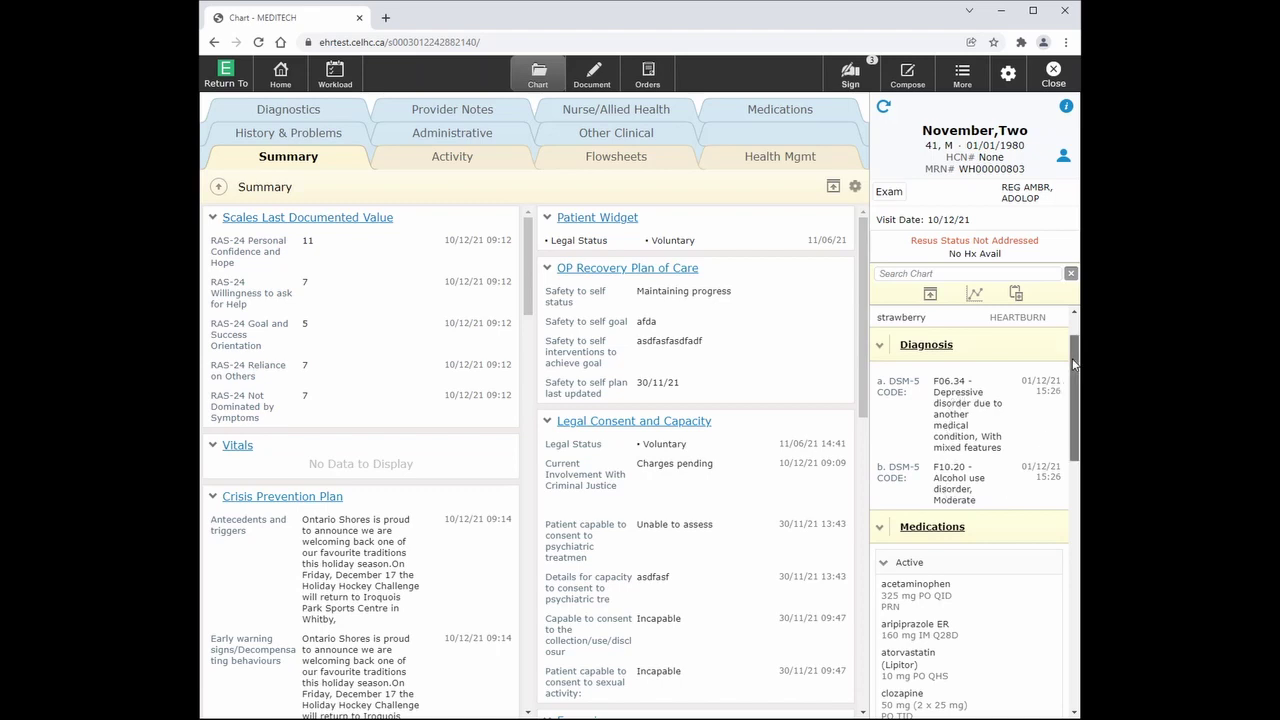
left_click_drag(1068, 365, 1068, 425)
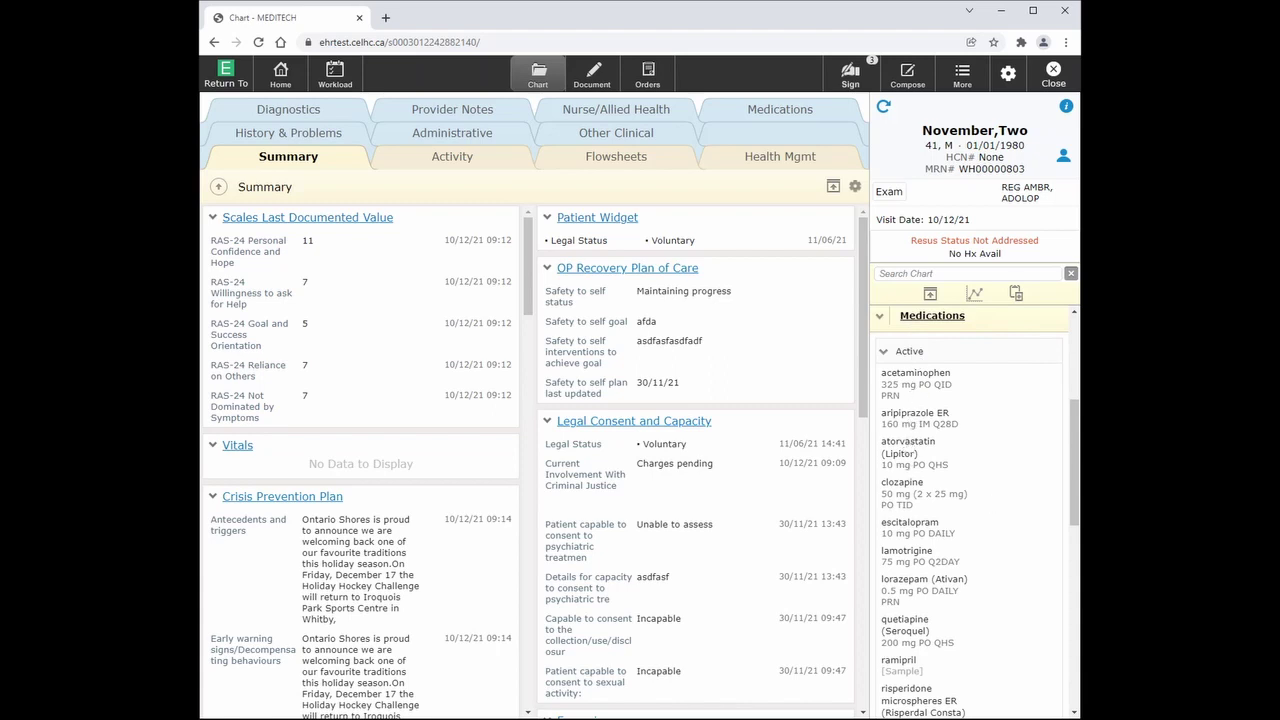
left_click_drag(1076, 447, 1066, 627)
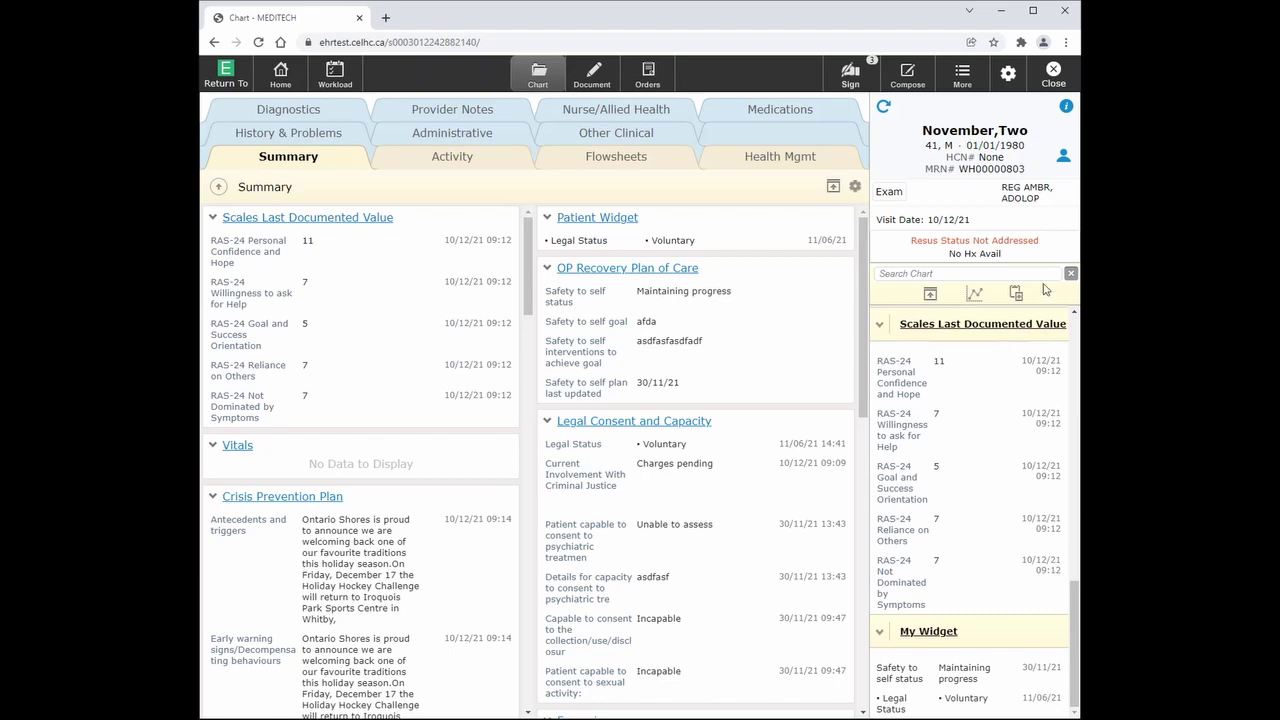
Step: Open the Activity list and read the signed Medication Clinic report
left_click(450, 162)
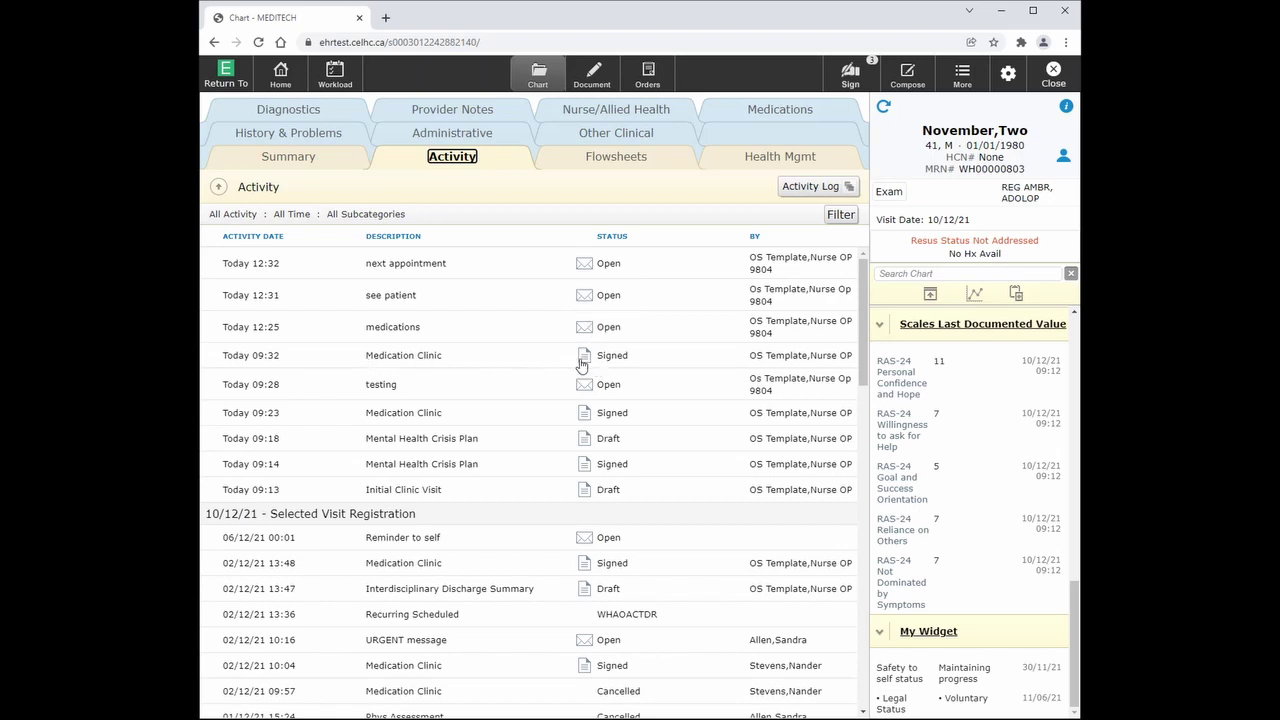
left_click(584, 360)
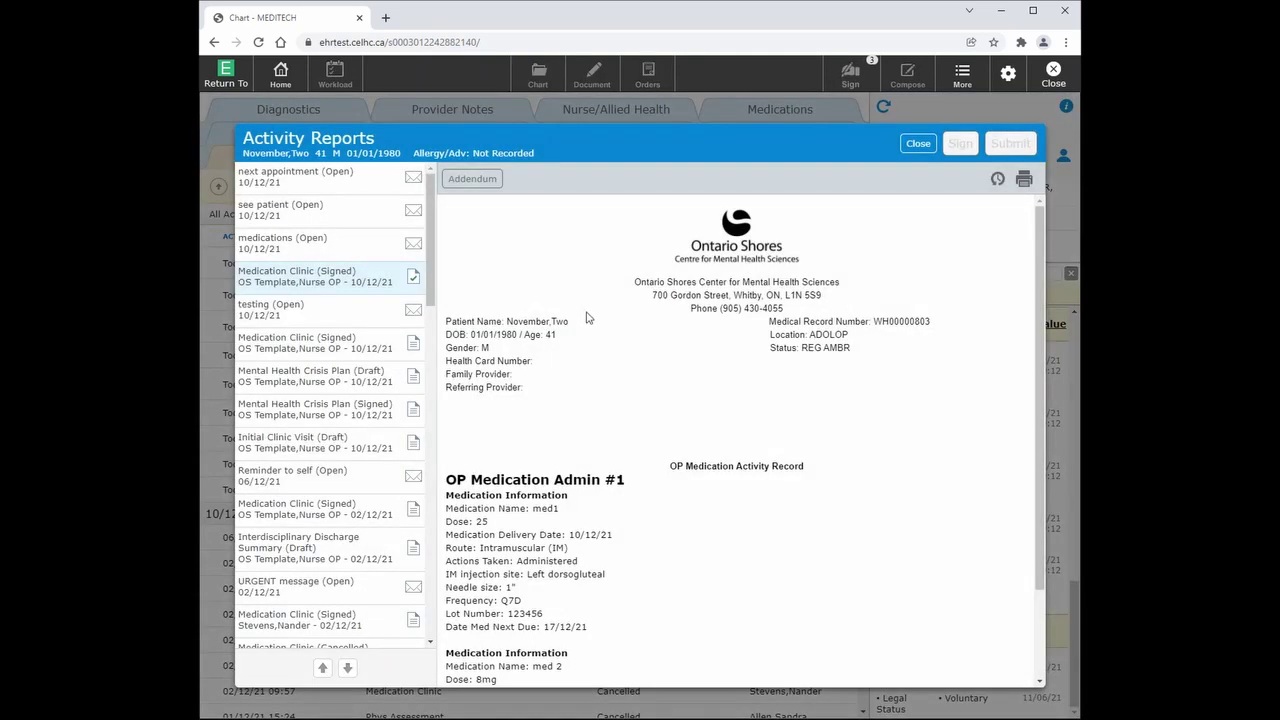
scroll(587, 317, "down", 2)
left_click_drag(476, 341, 532, 622)
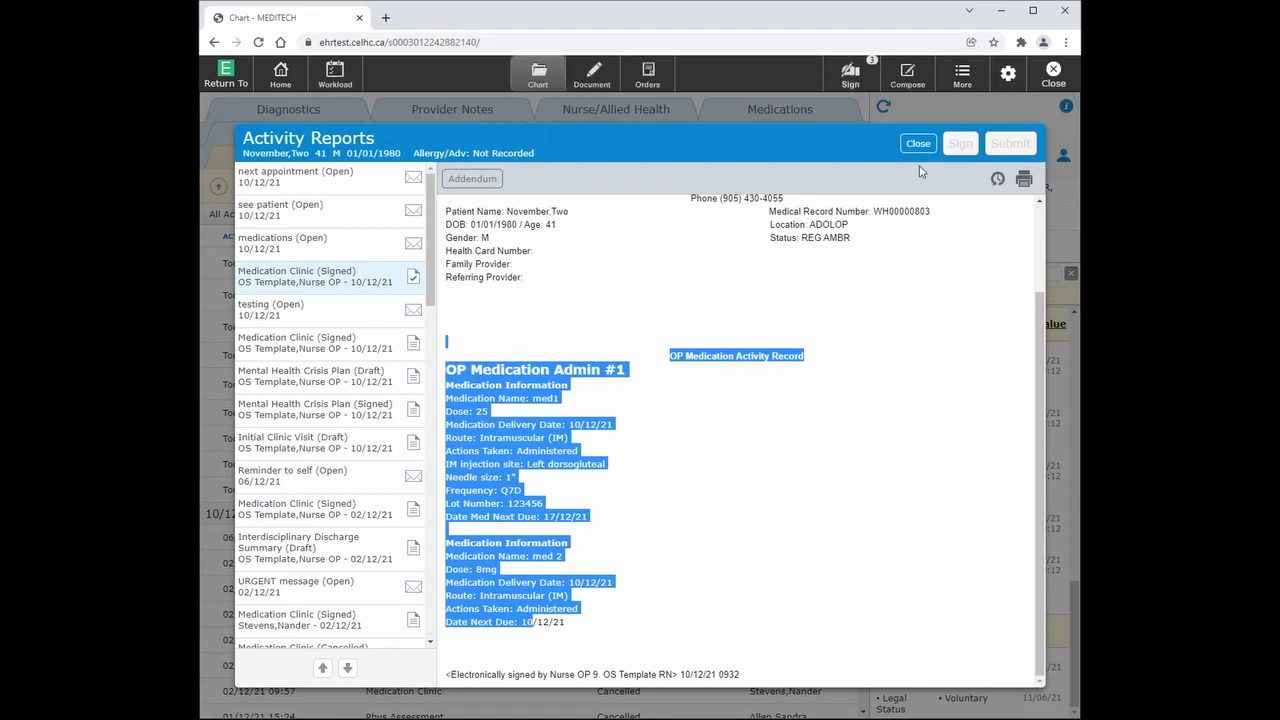
left_click(918, 143)
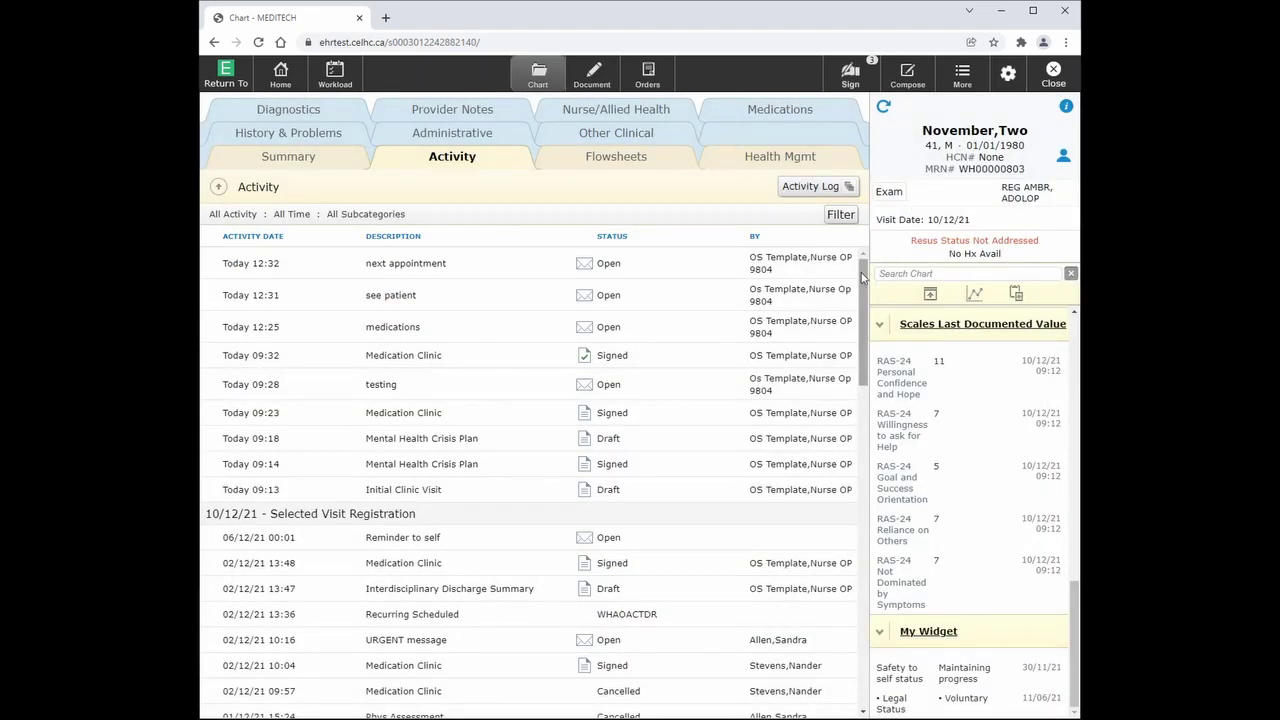
Step: Scroll through the activity list of documents, messages and past visits
left_click_drag(862, 277, 859, 417)
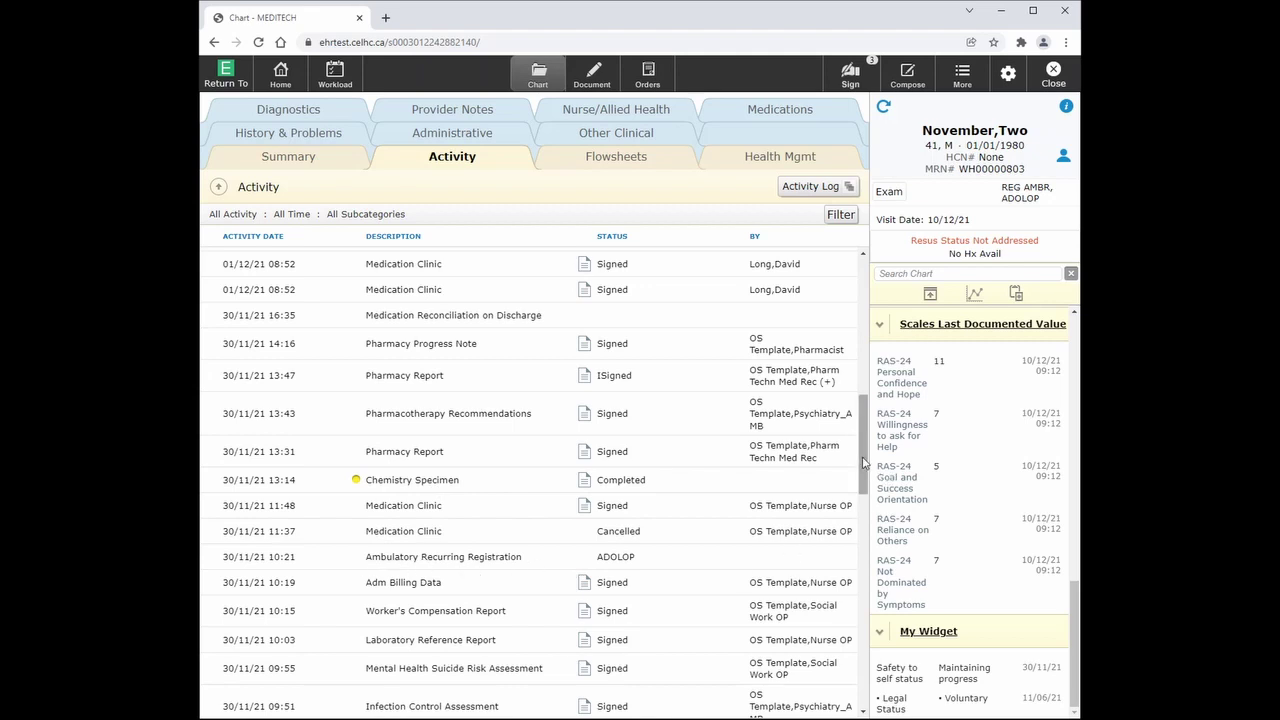
left_click_drag(861, 467, 860, 525)
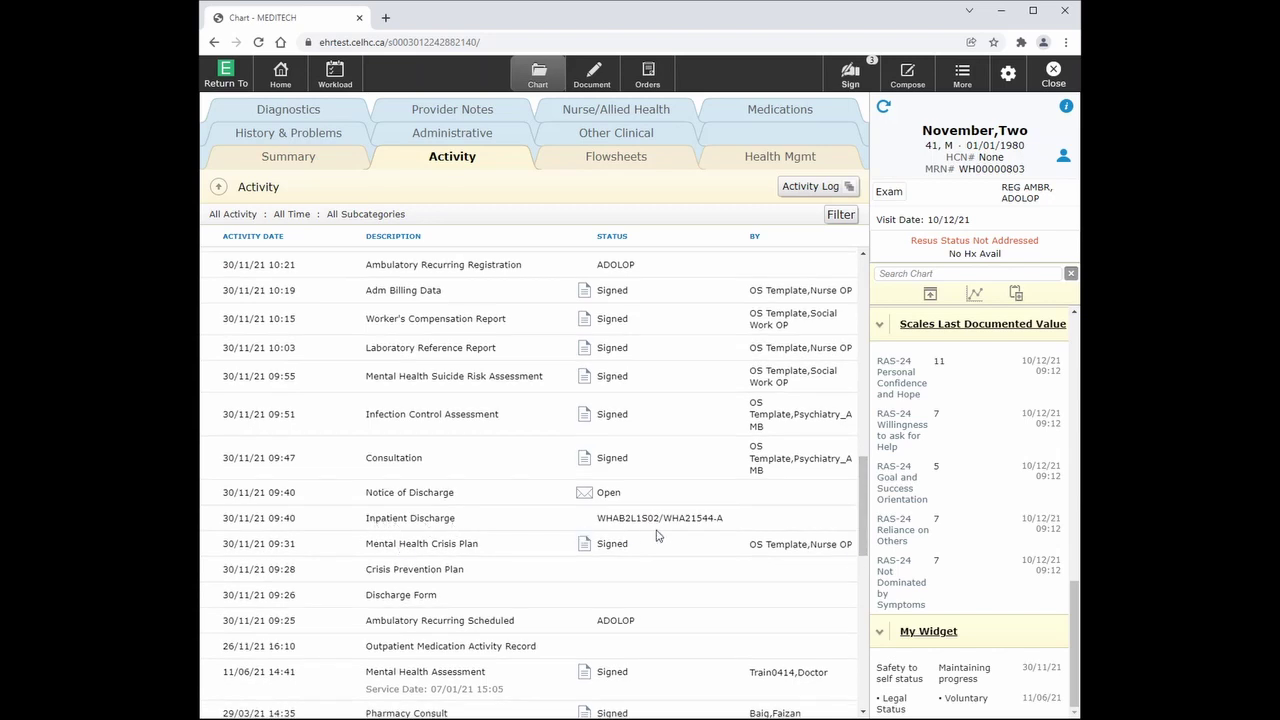
left_click_drag(865, 521, 879, 302)
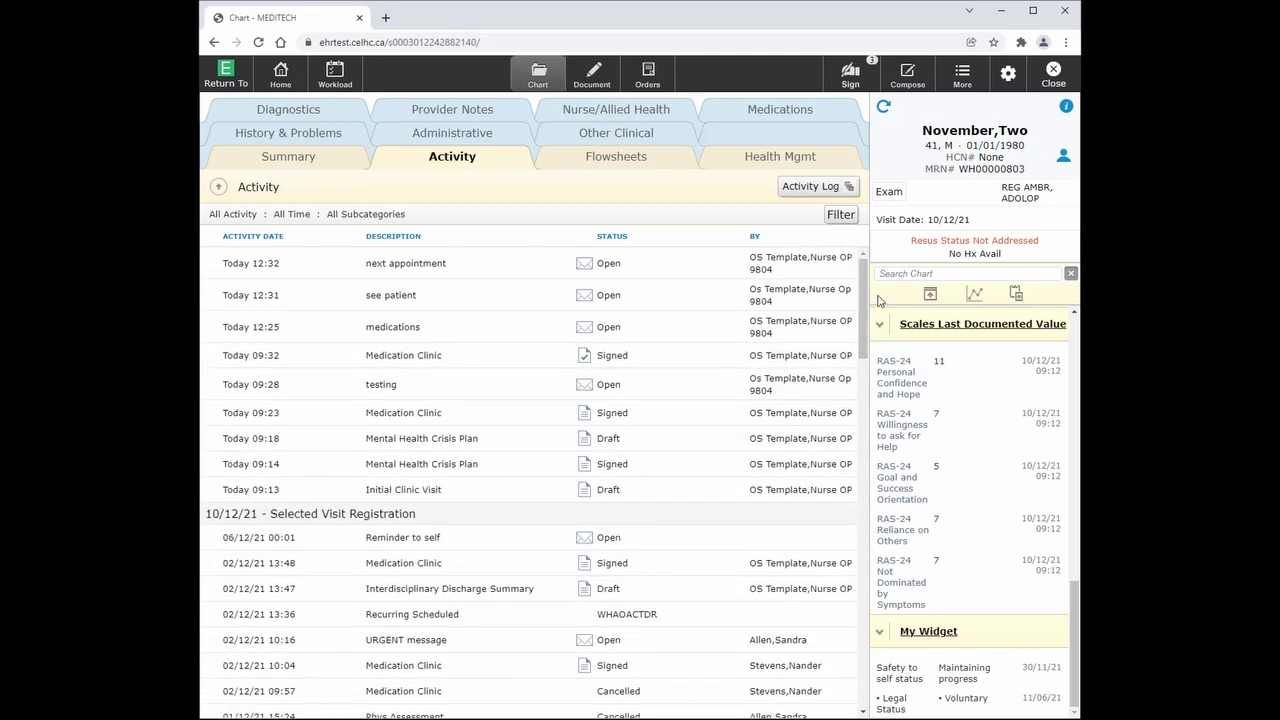
Step: On the Flowsheets page, star Mental Status Summary as a favourite flowsheet
left_click(675, 157)
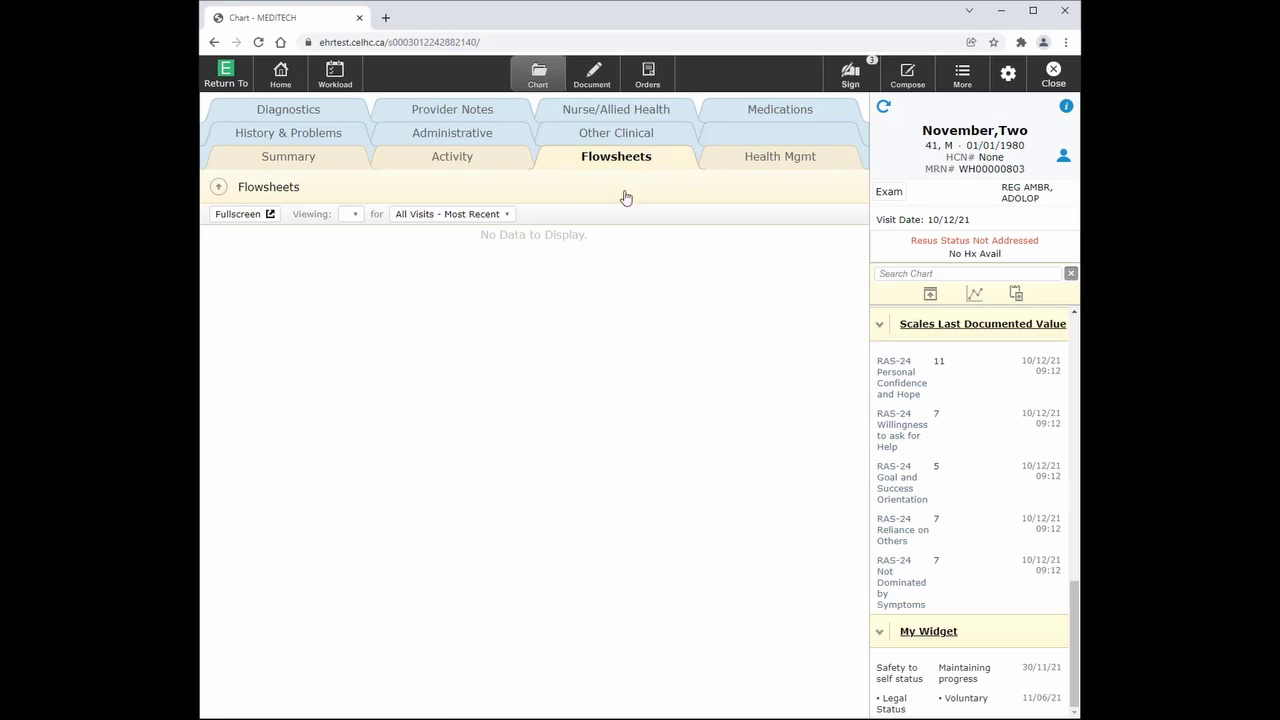
left_click(355, 215)
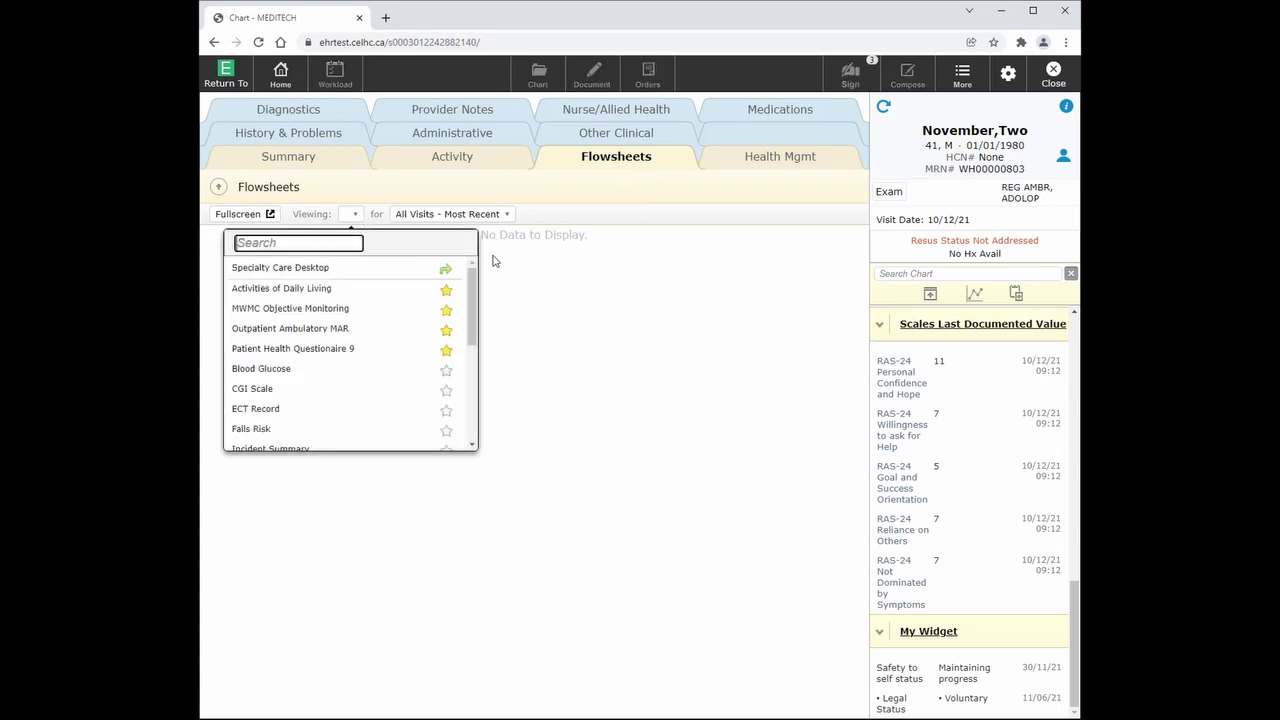
scroll(473, 315, "down", 3)
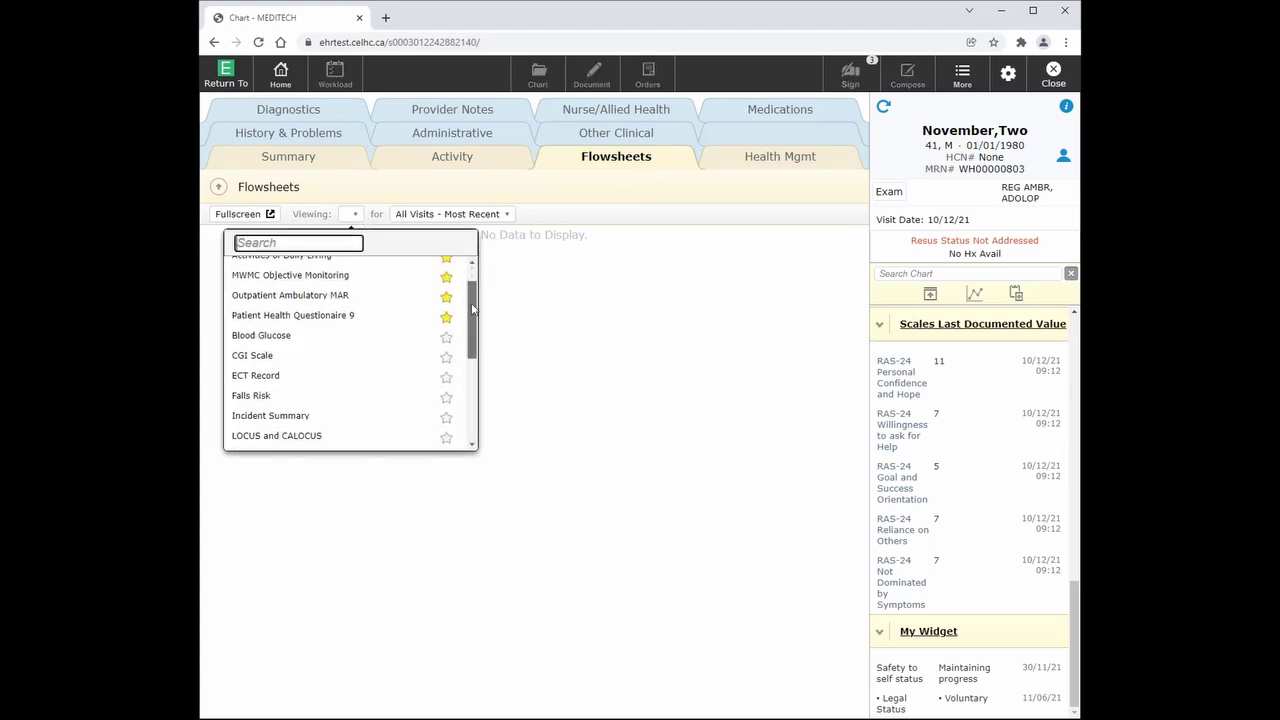
mouse_move(473, 323)
left_mouse_down()
mouse_move(476, 383)
mouse_move(474, 340)
left_mouse_up()
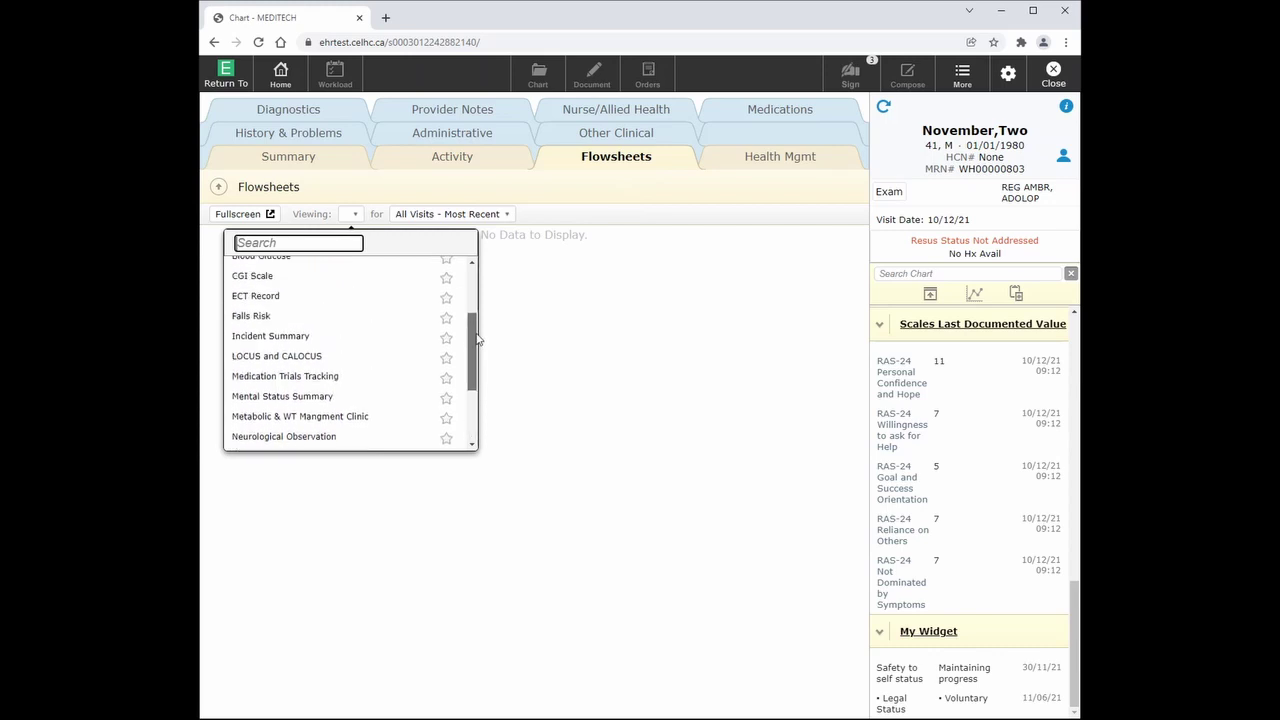
left_click(447, 403)
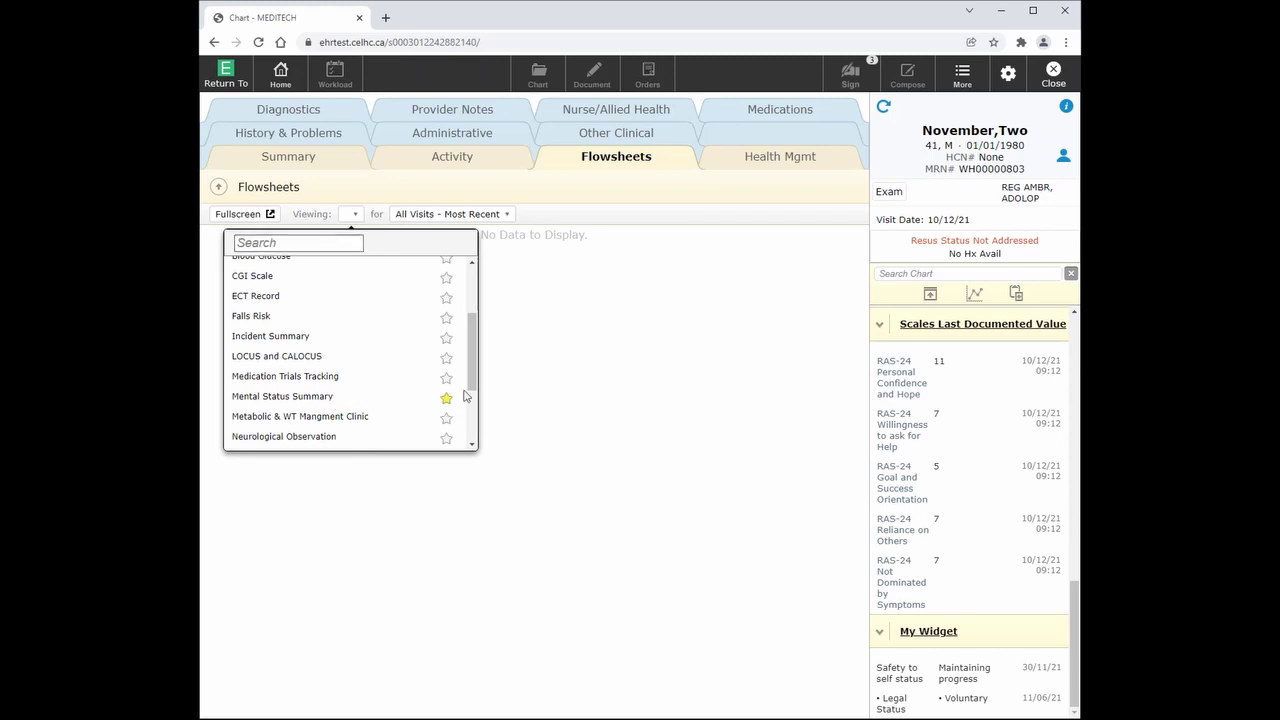
left_click(355, 214)
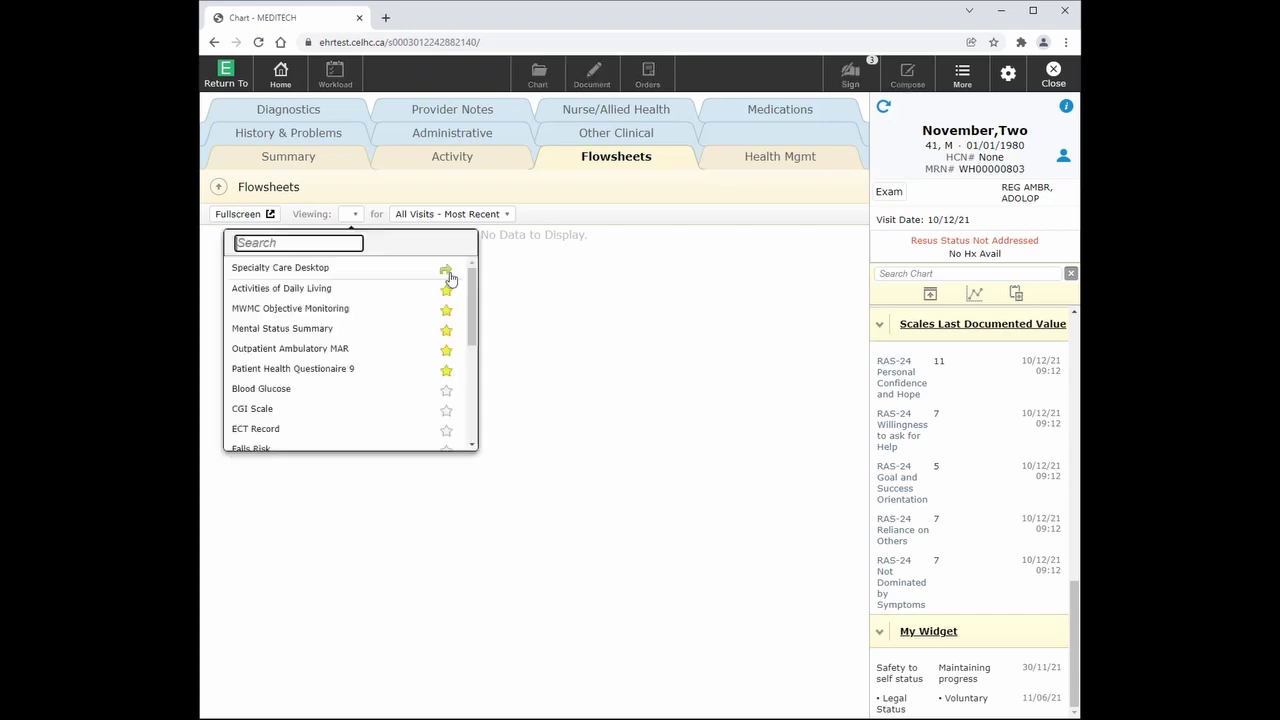
Step: Display the Mental Status Summary flowsheet and show the Ambulatory Recurring visit in 4-hour columns
left_click(311, 338)
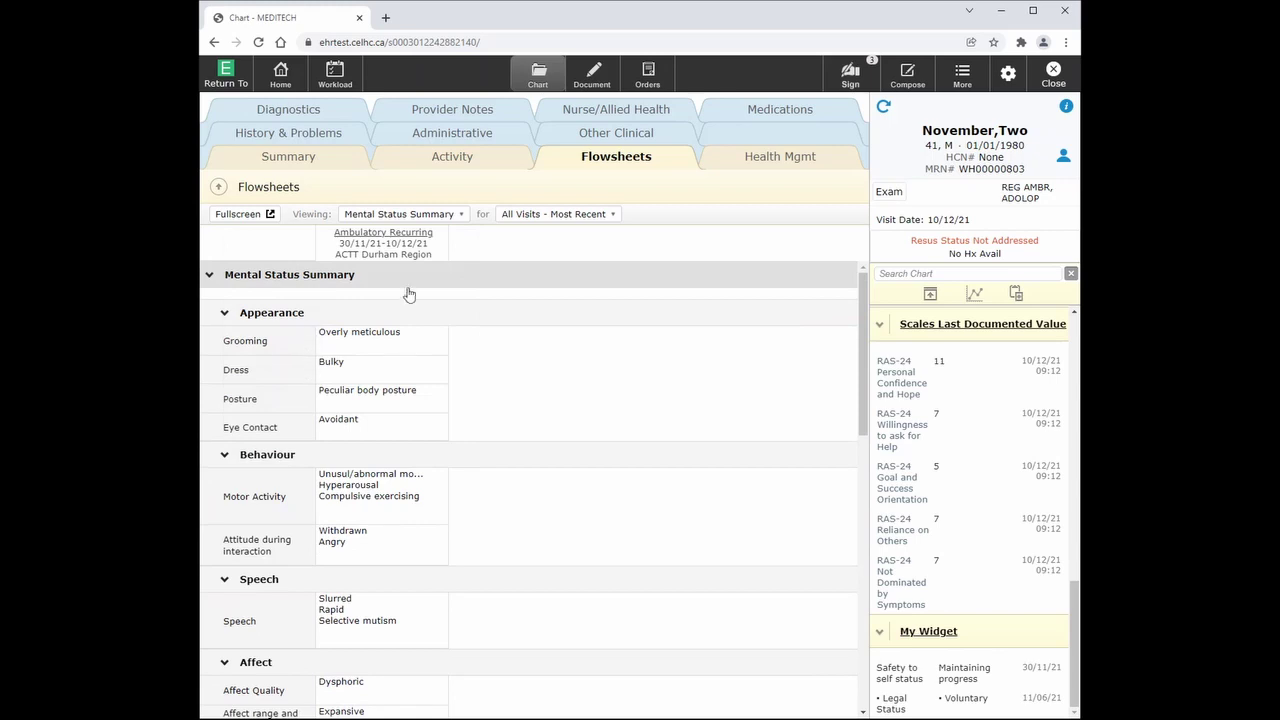
scroll(398, 335, "down", 6)
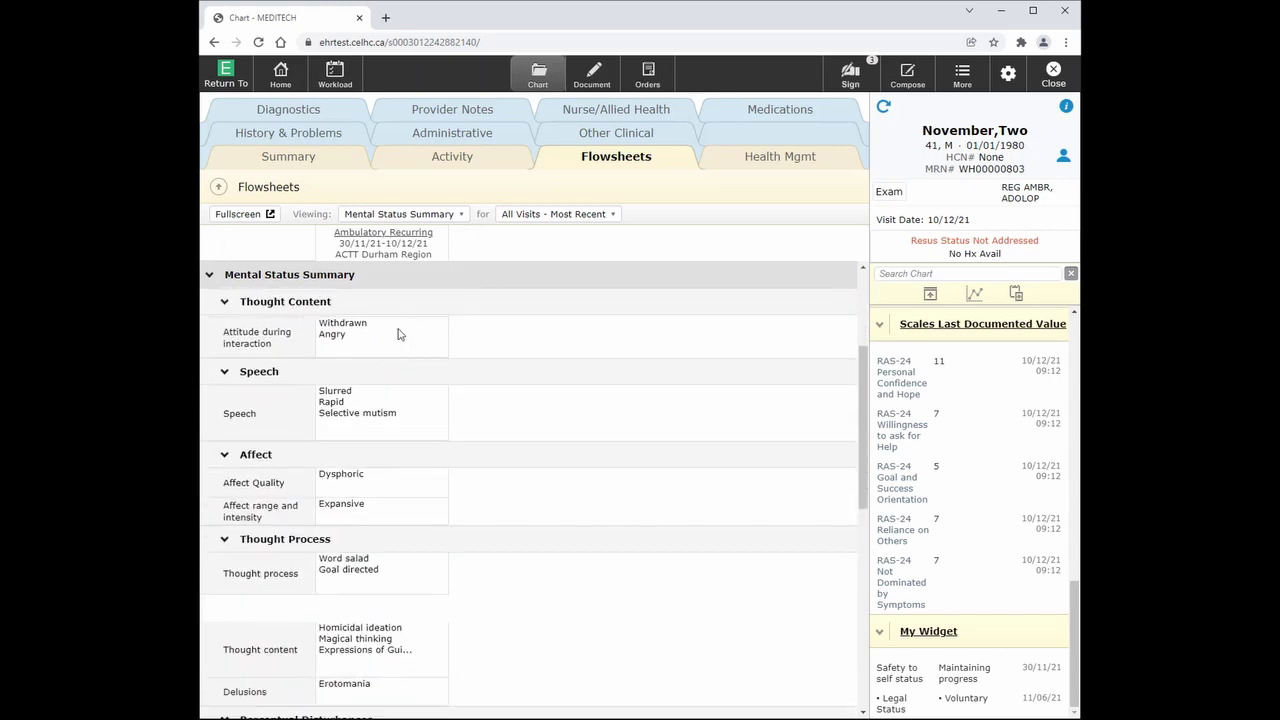
scroll(398, 335, "down", 5)
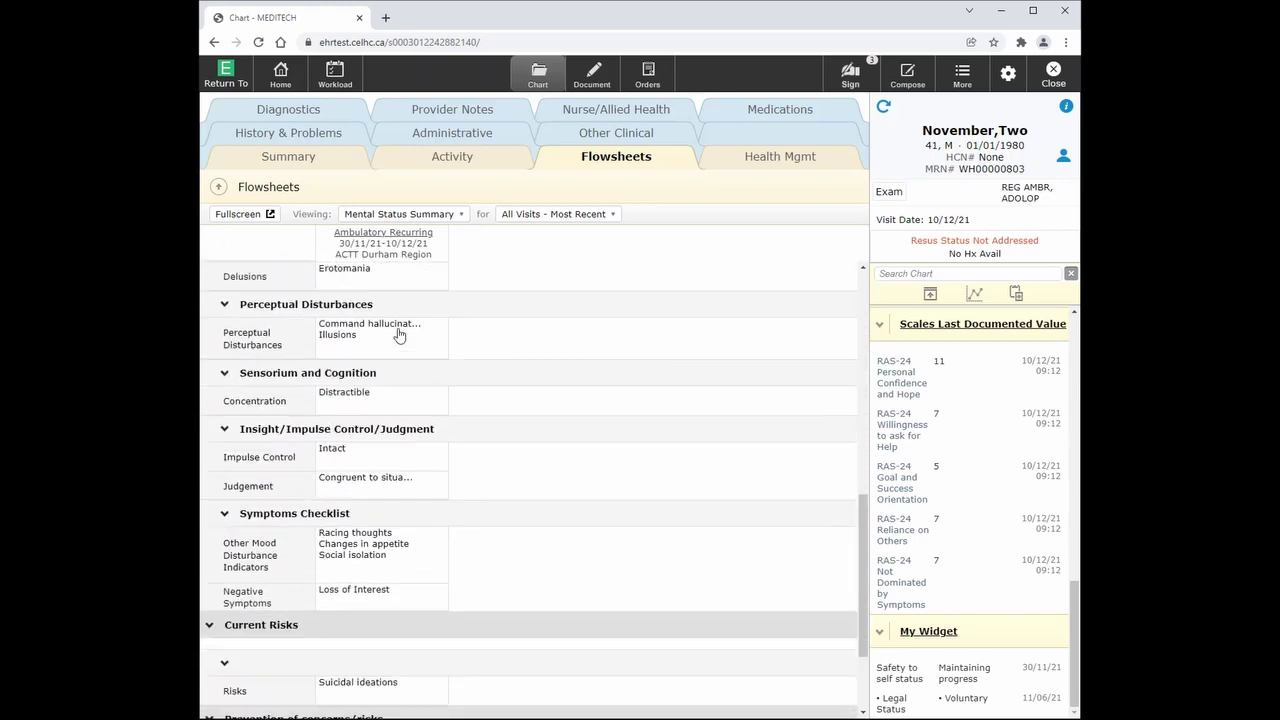
scroll(398, 335, "up", 10)
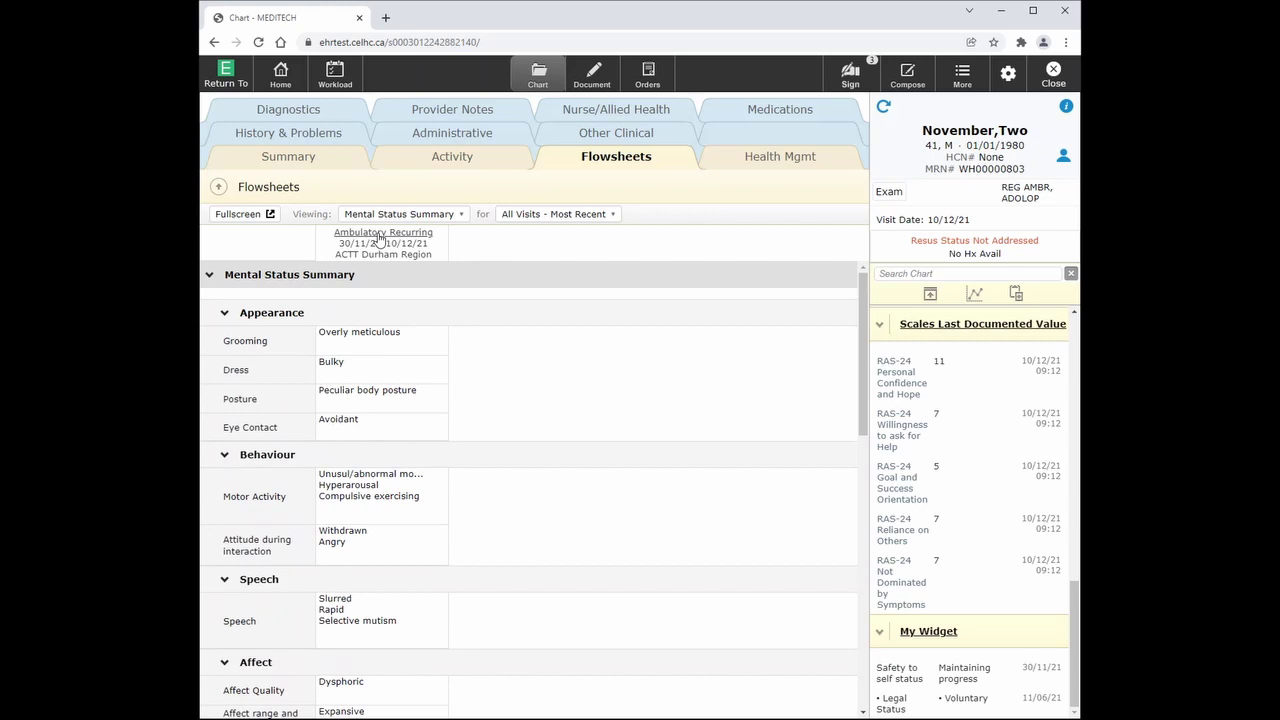
left_click(380, 240)
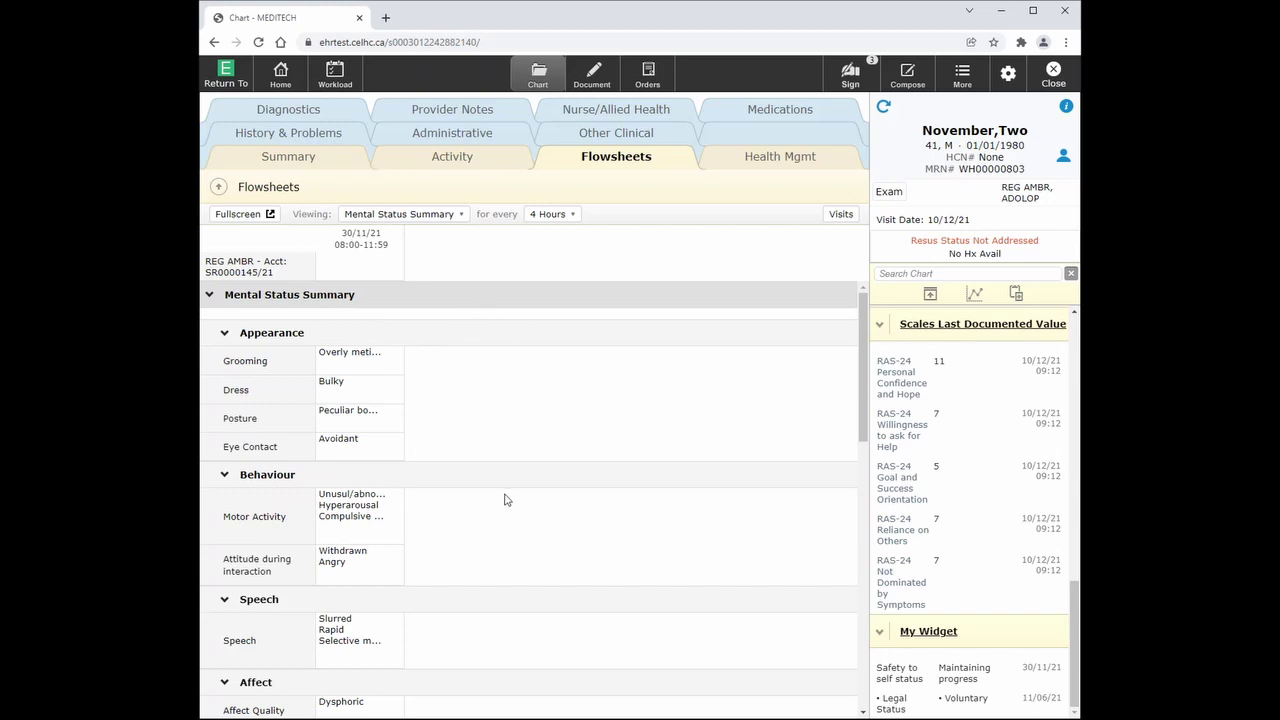
Step: Open the Health Mgmt page, which shows no data for this patient
left_click(732, 169)
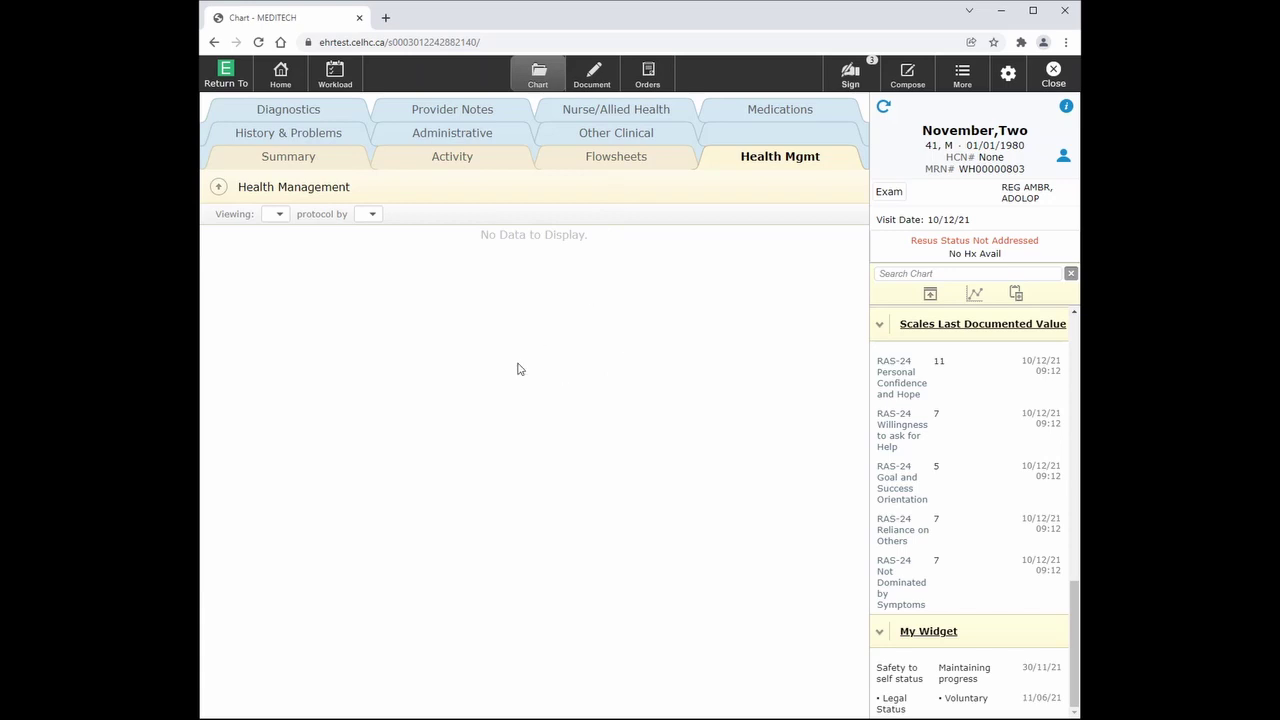
Step: Expand Problems and Active under History & Problems to show Diabetes Type 1, then exit the edit list
left_click(289, 138)
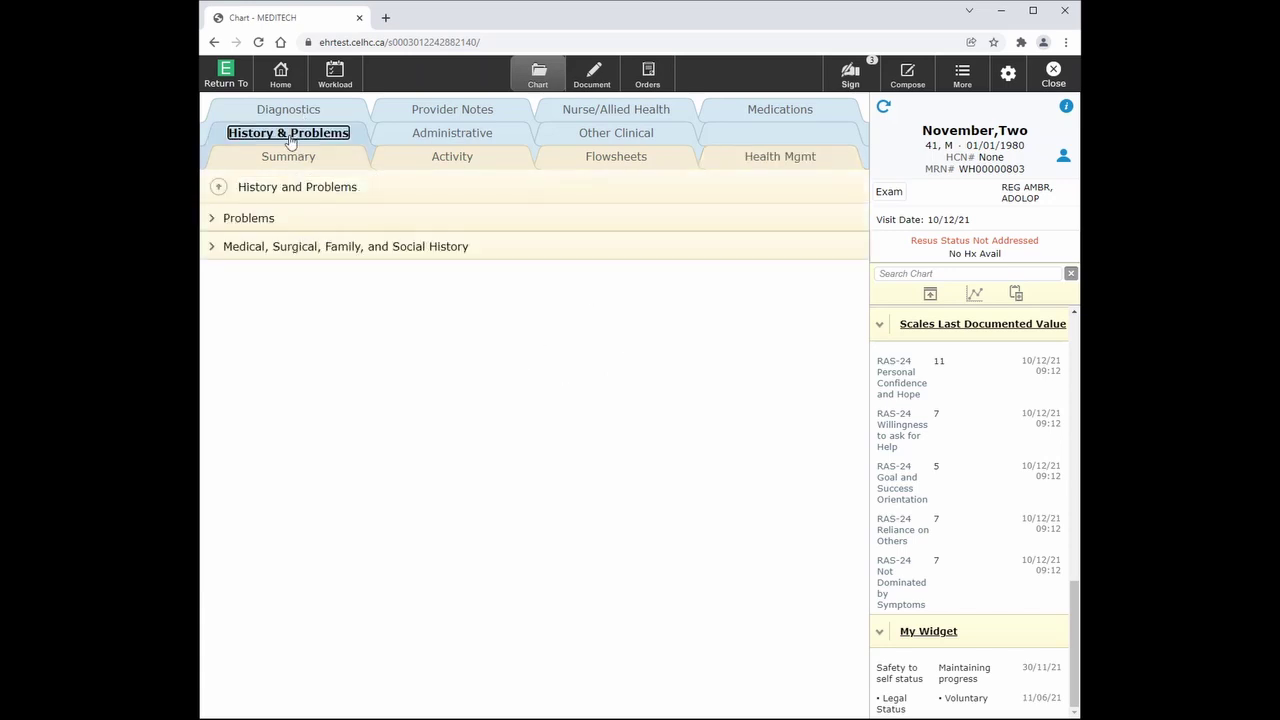
left_click(210, 228)
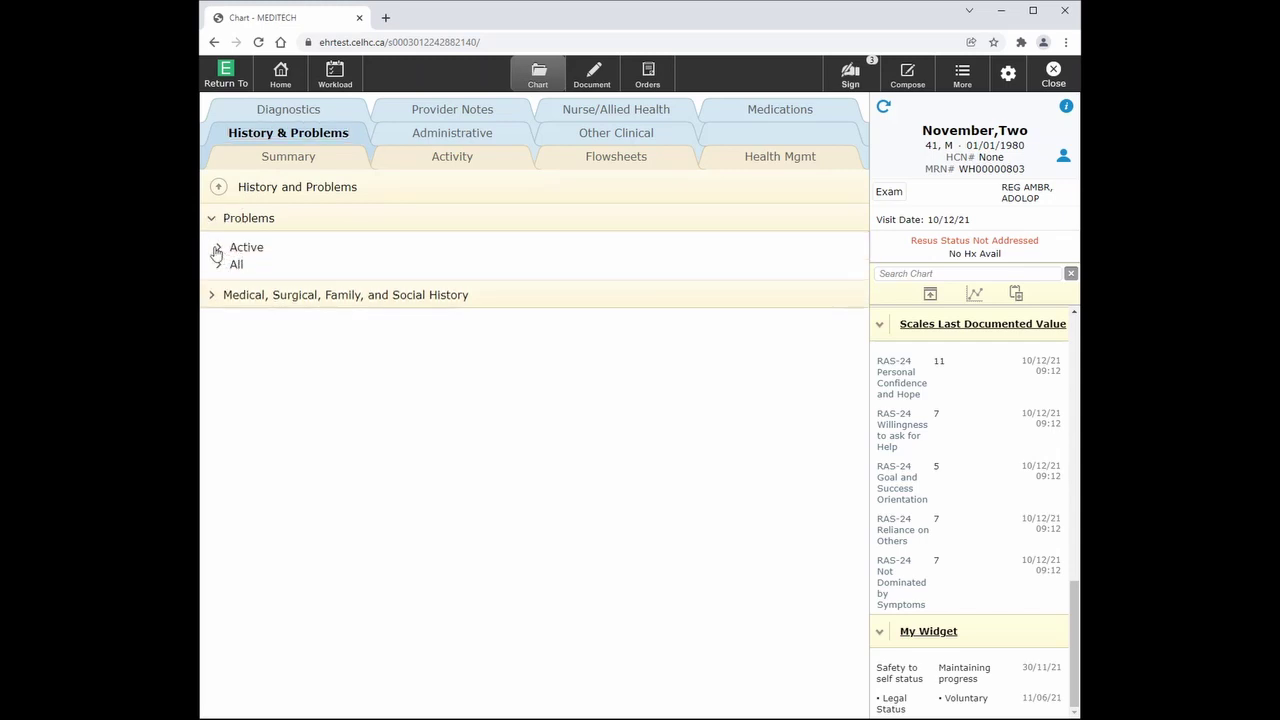
left_click(216, 252)
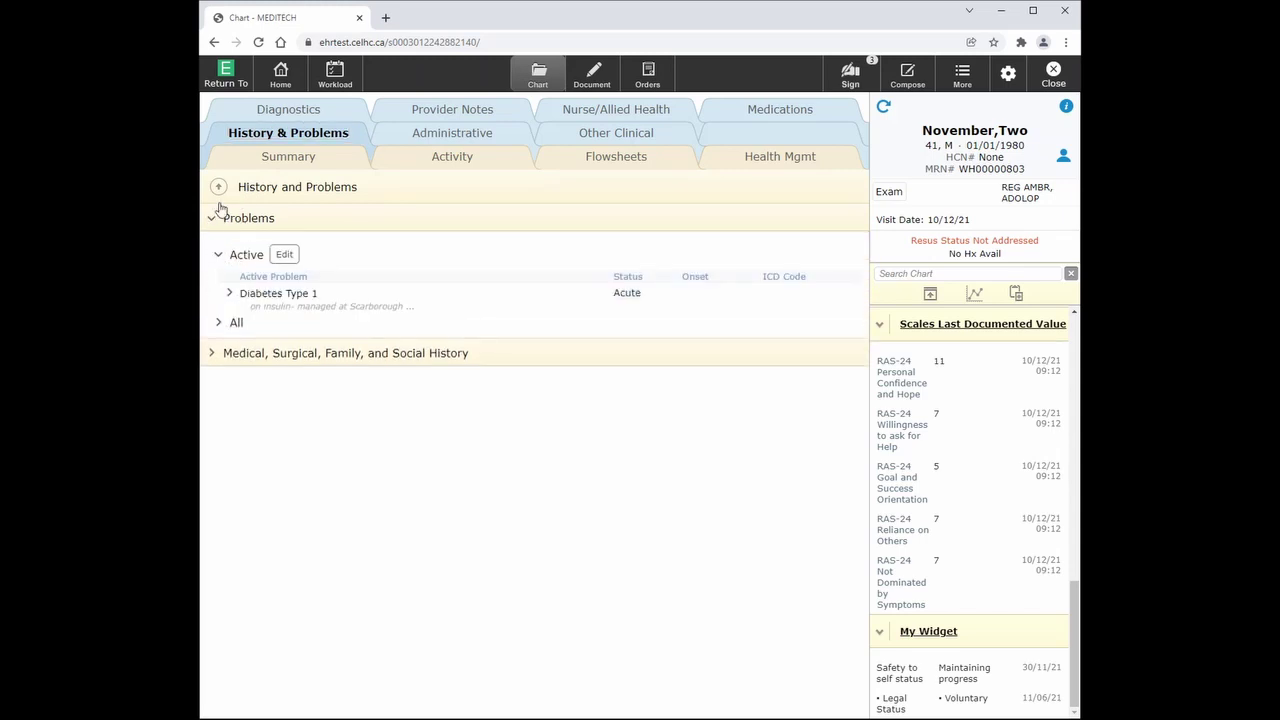
left_click(285, 256)
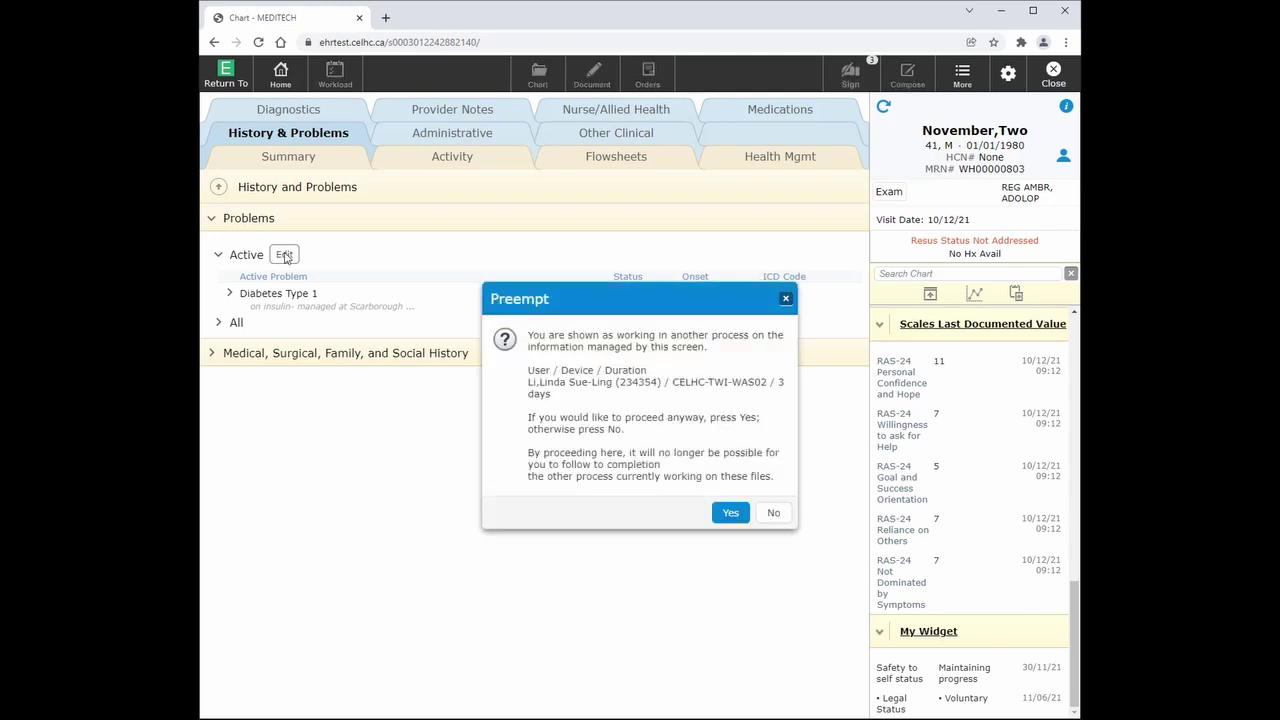
left_click(776, 514)
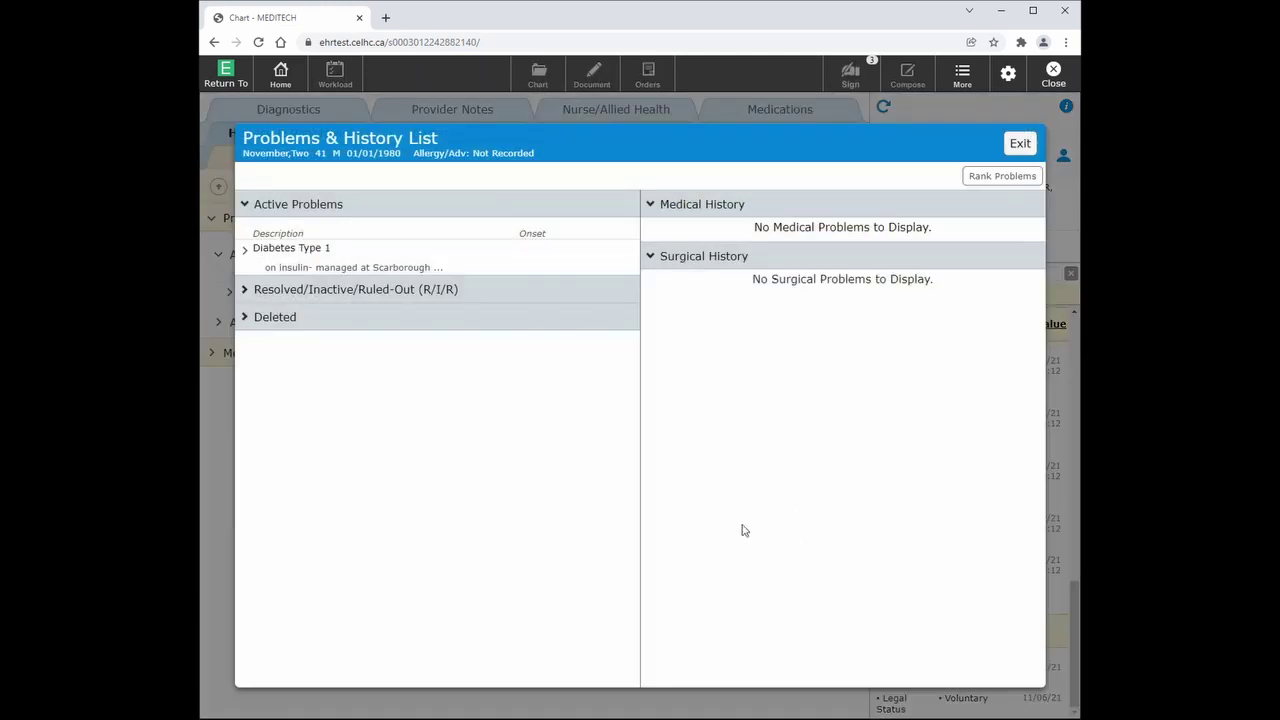
left_click(1020, 143)
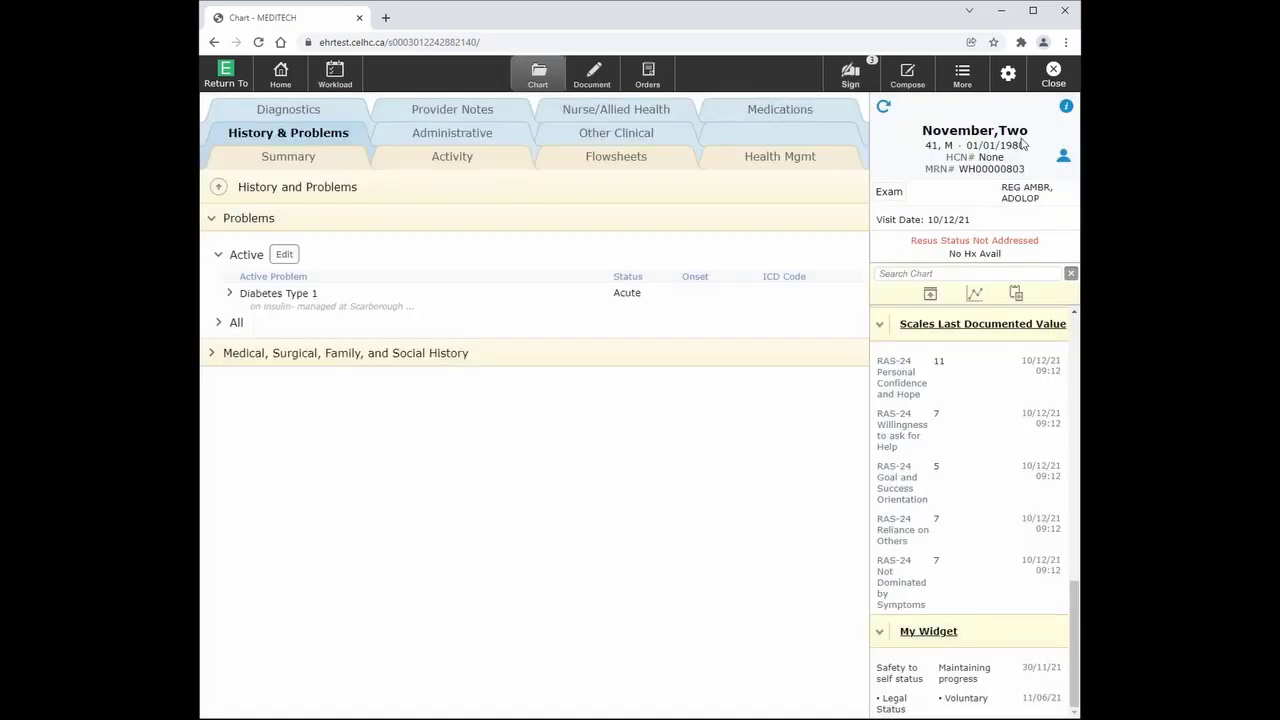
Step: Open the Administrative page and scroll Demographics down to the empty Employer fields
left_click(447, 136)
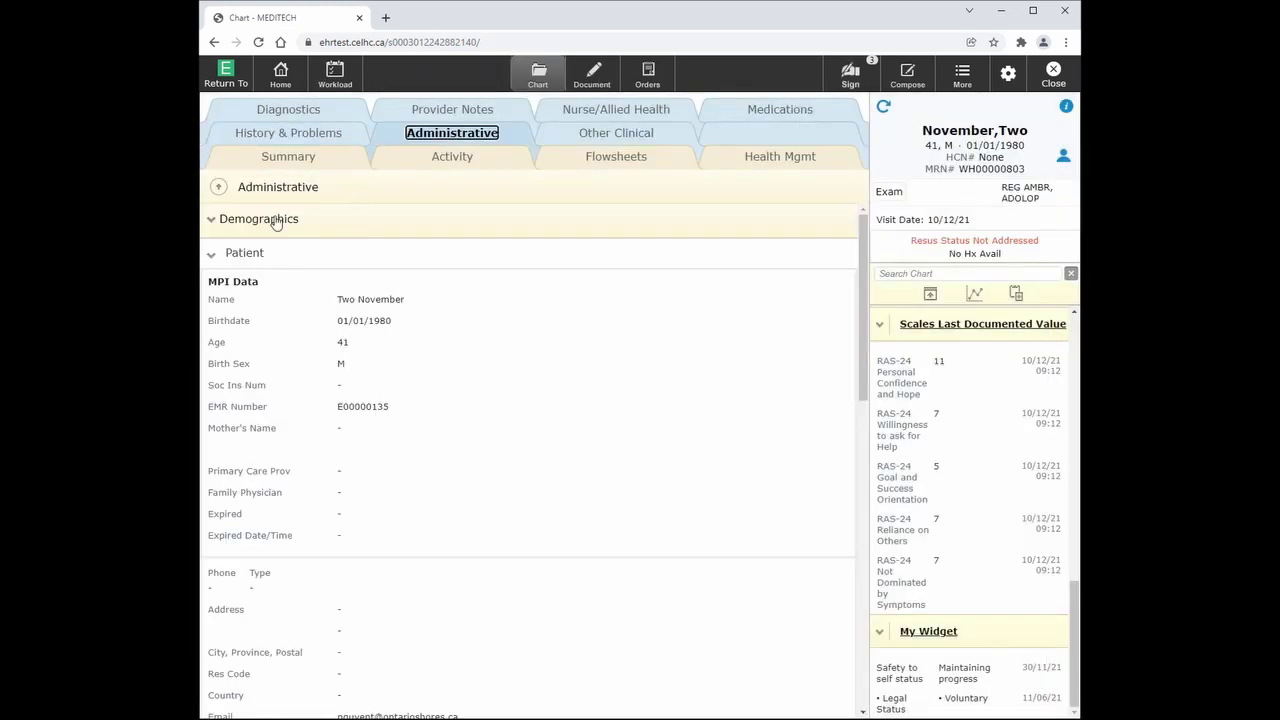
left_click(252, 232)
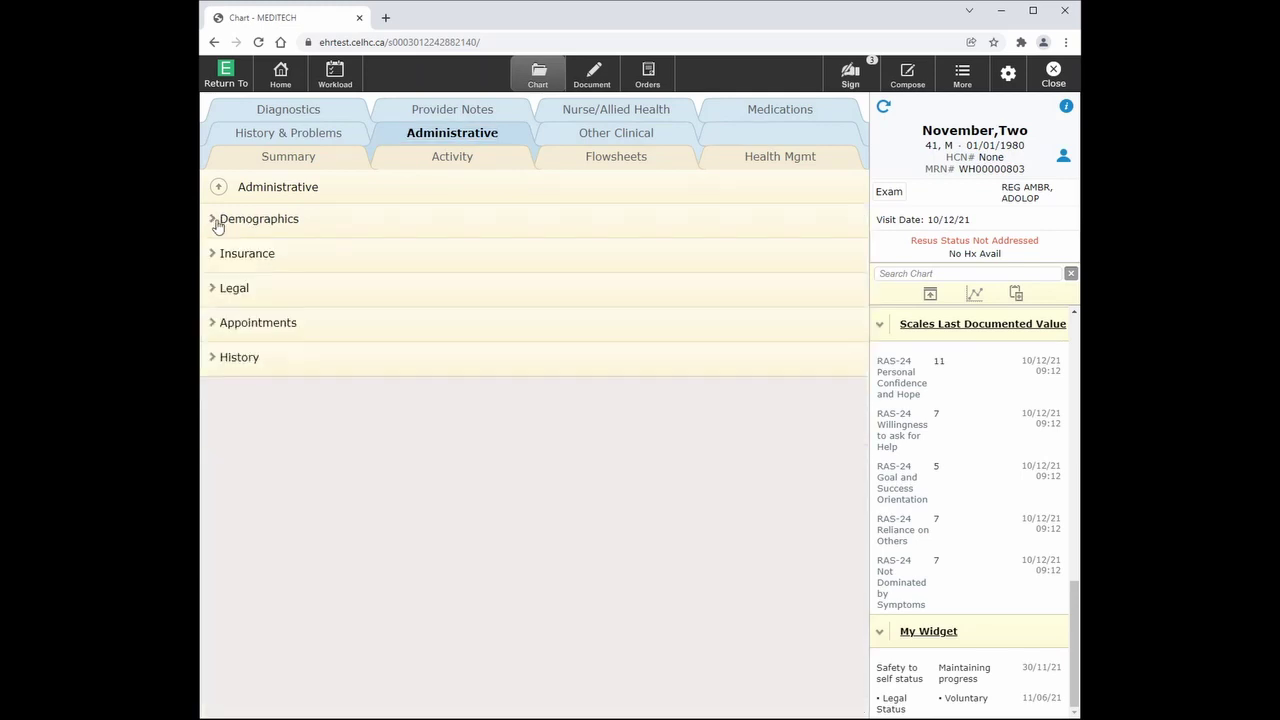
left_click(214, 220)
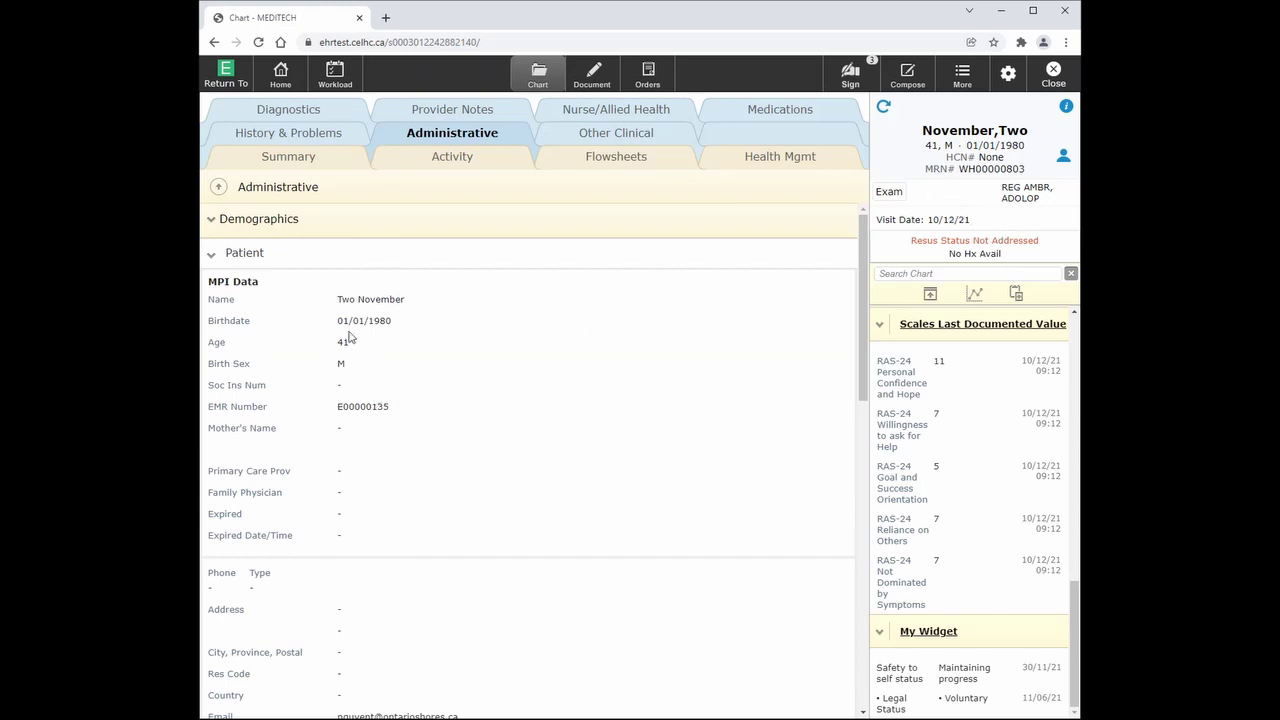
scroll(349, 338, "down", 5)
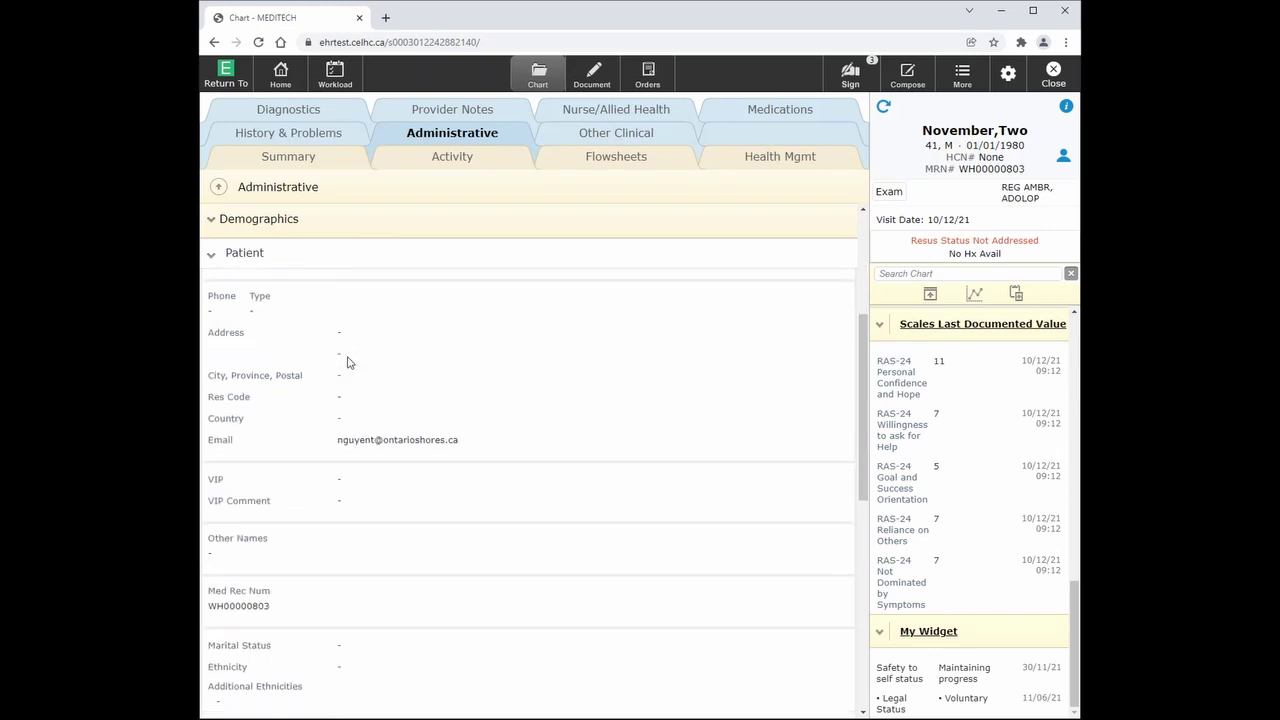
scroll(349, 361, "down", 3)
scroll(374, 517, "down", 4)
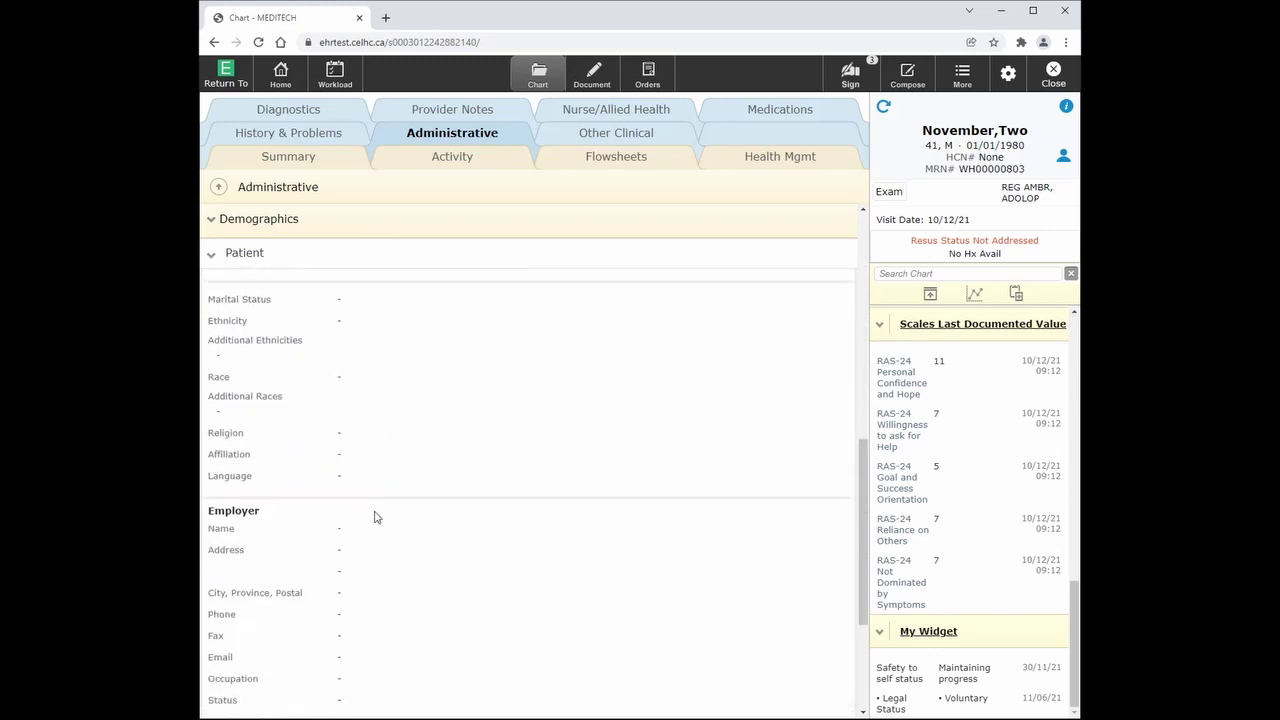
scroll(376, 505, "down", 4)
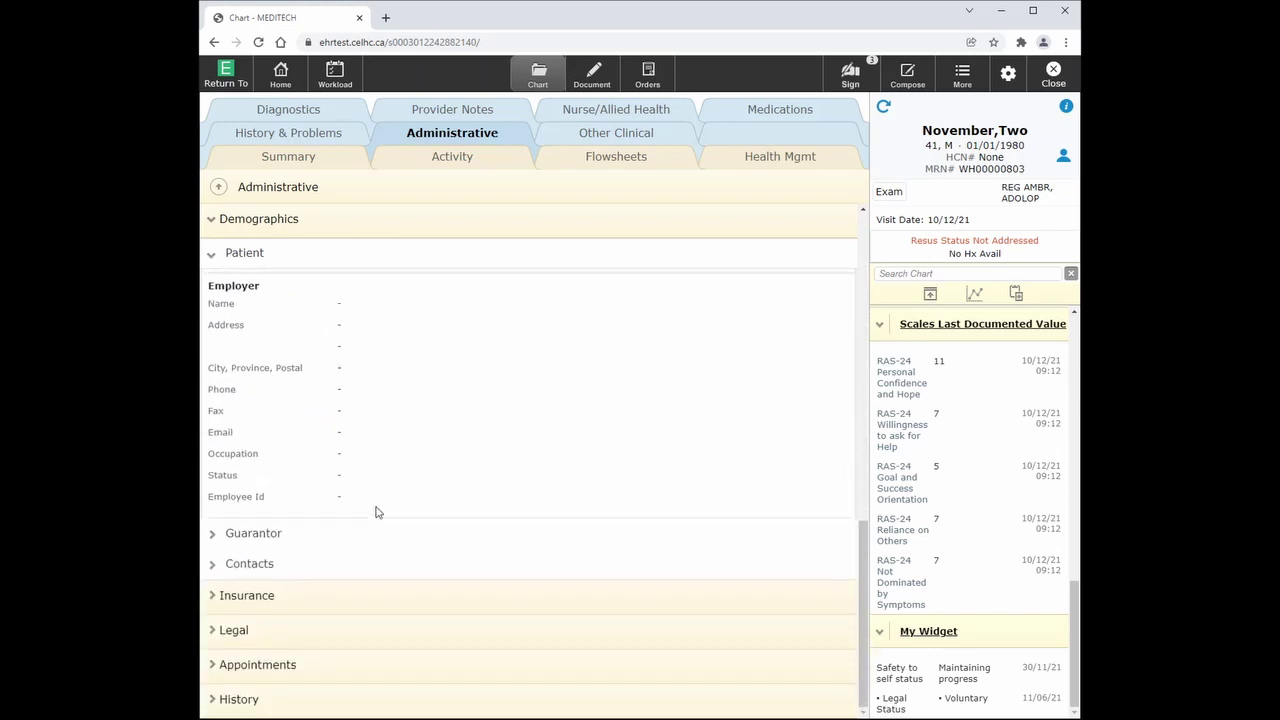
Step: Expand the Legal section and scroll down through the patient's record
left_click(236, 630)
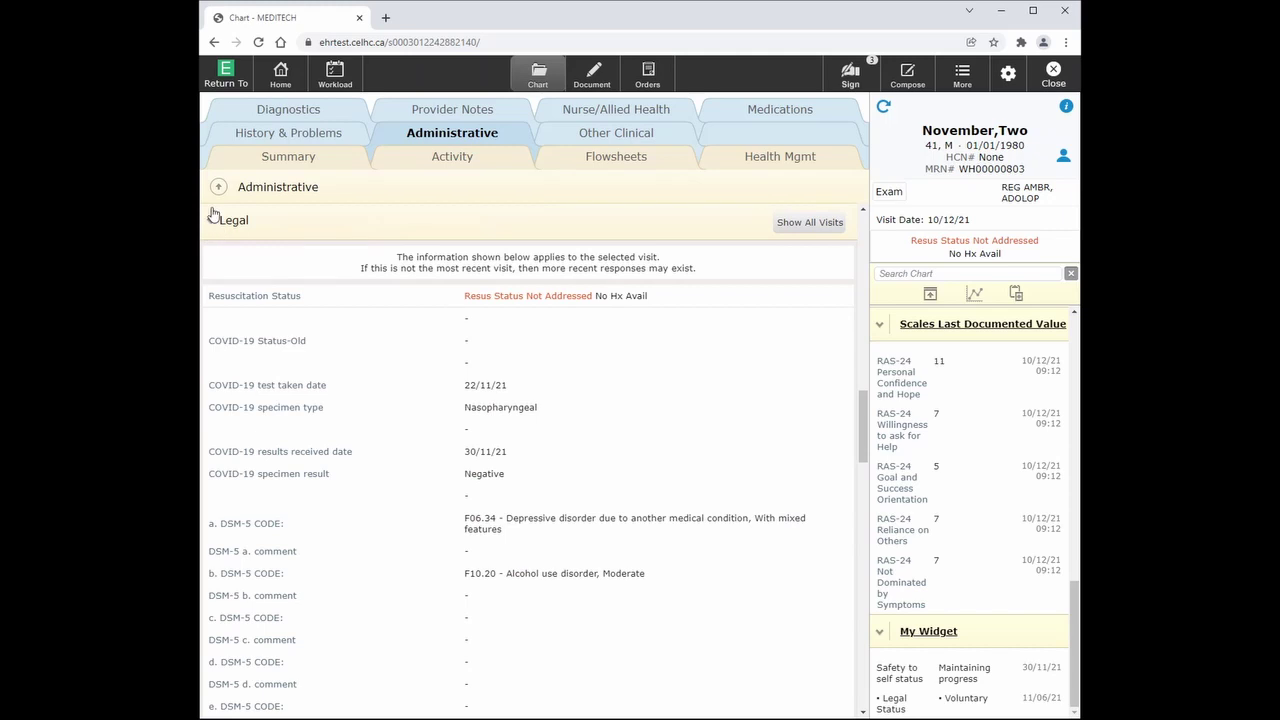
scroll(500, 390, "down", 5)
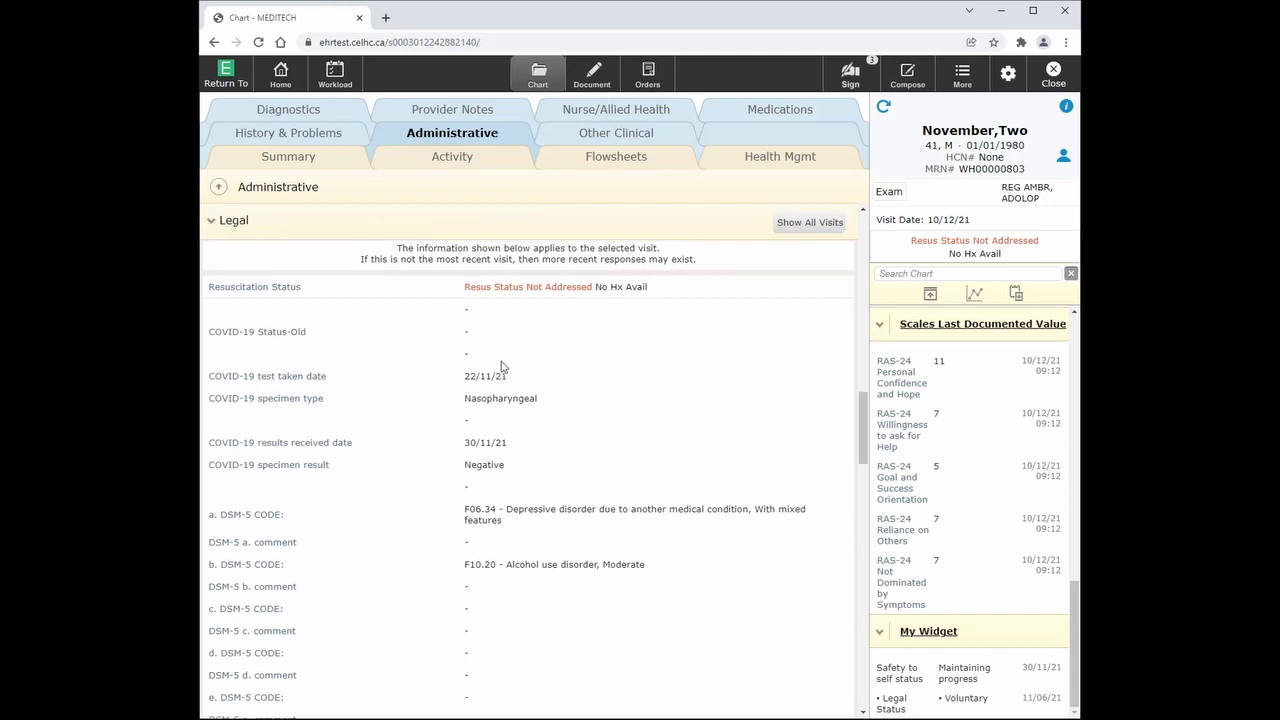
scroll(502, 372, "down", 10)
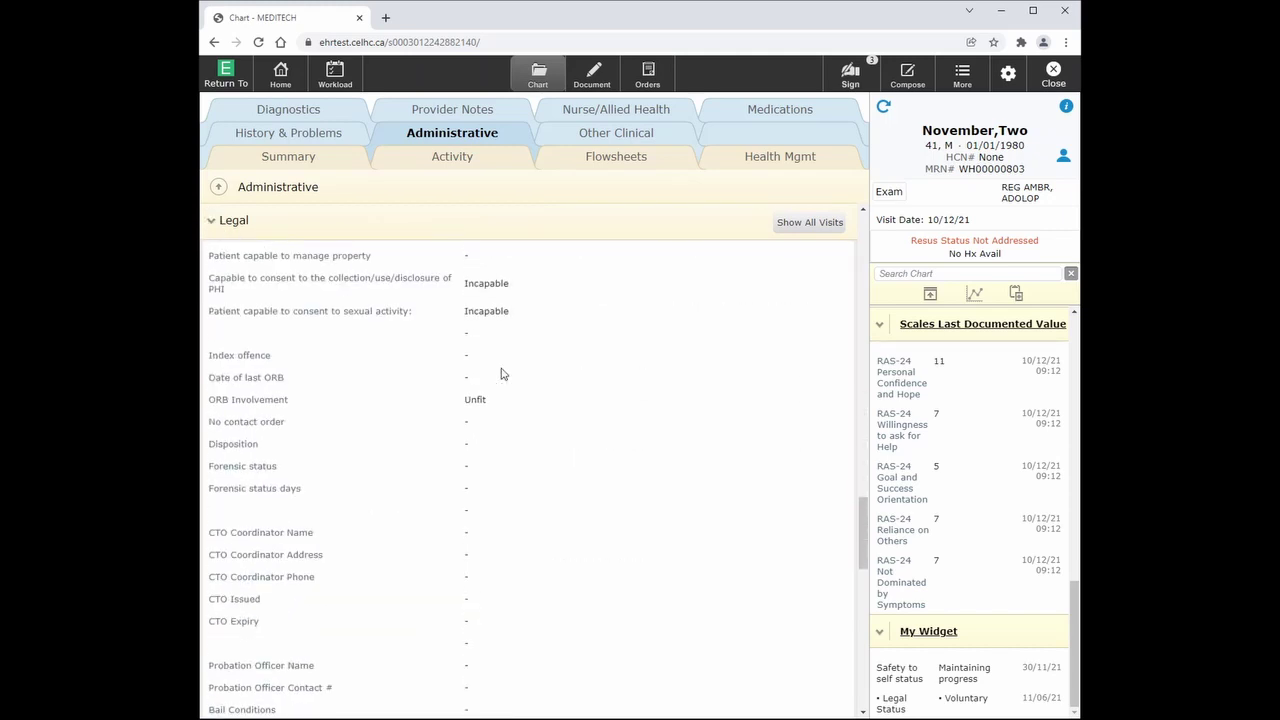
scroll(503, 374, "down", 4)
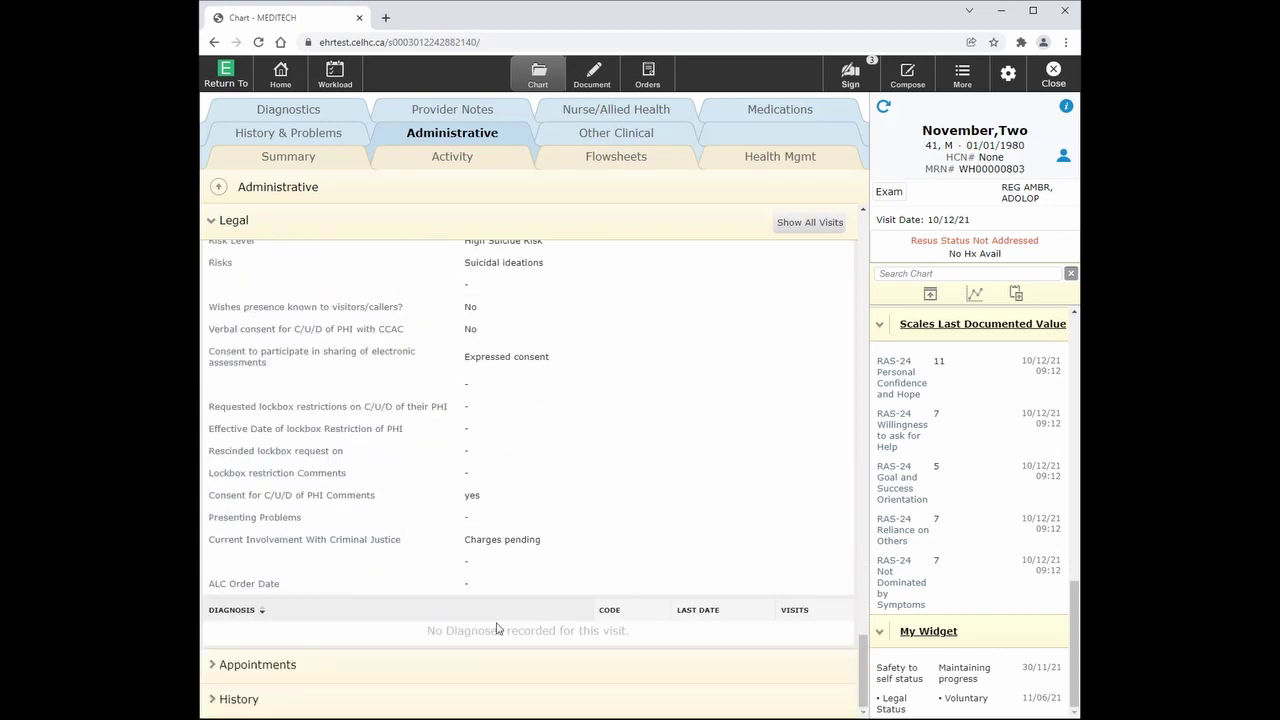
Step: Expand the appointment history, review its rows, then switch to the Other Clinical page
left_click(262, 665)
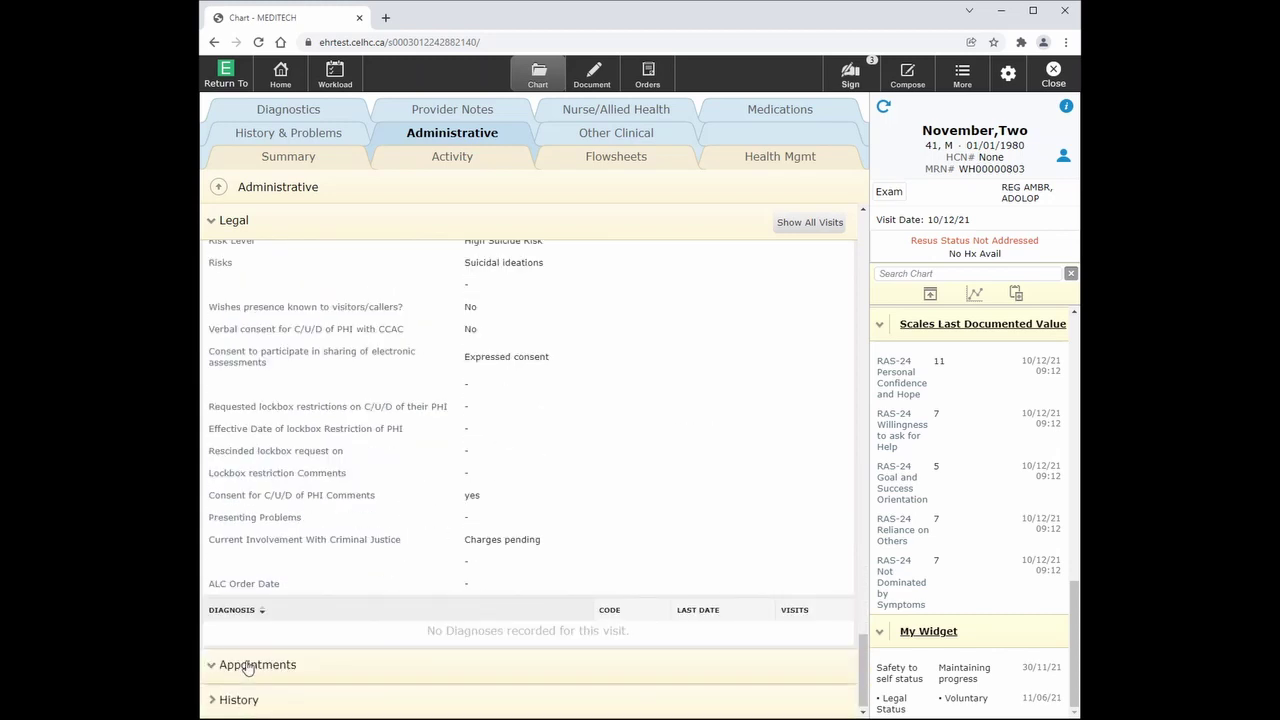
scroll(537, 414, "down", 3)
scroll(537, 416, "down", 1)
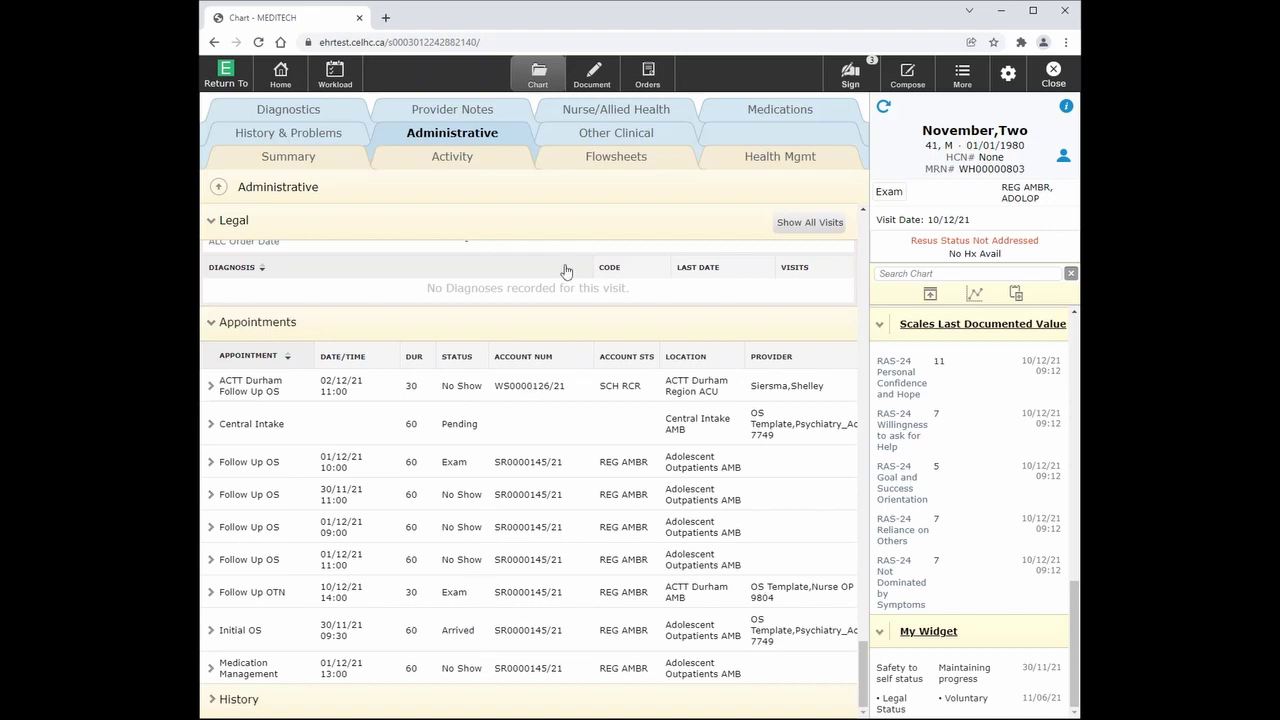
left_click(584, 137)
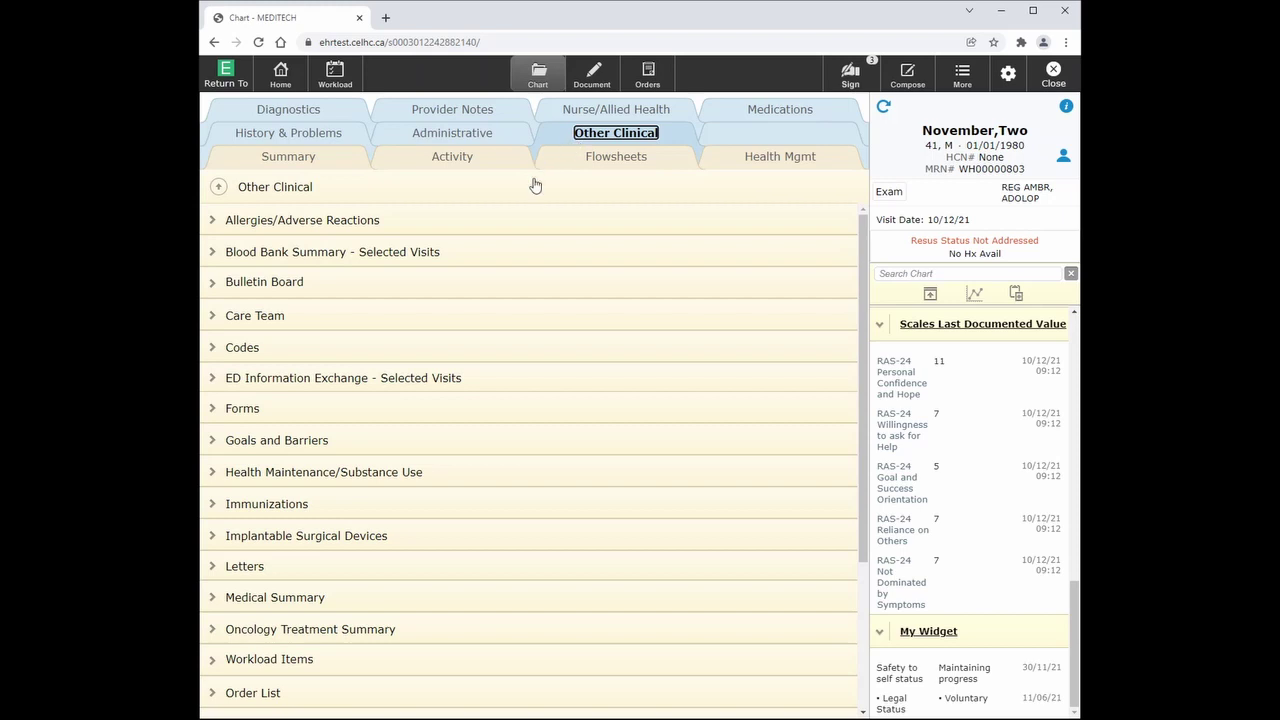
Step: Expand Care Team to show the nursing attending and occupational therapy members, then cancel the editor without changes
left_click(211, 317)
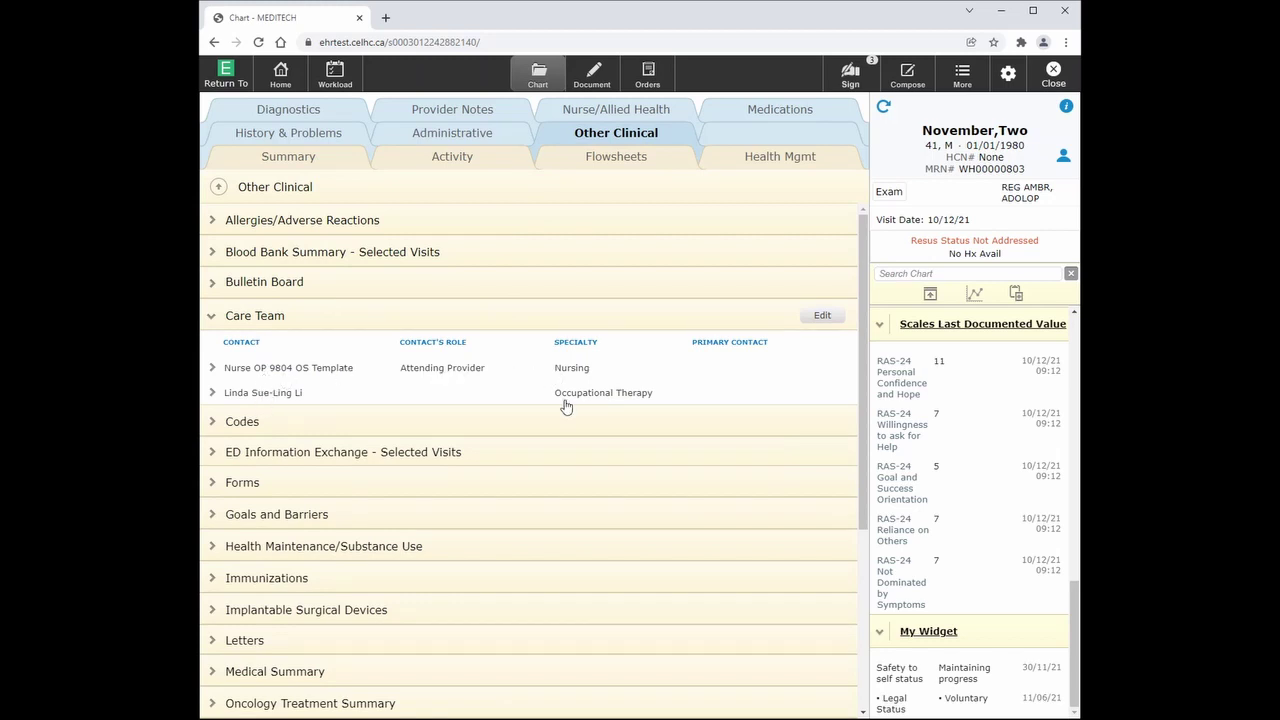
left_click(822, 316)
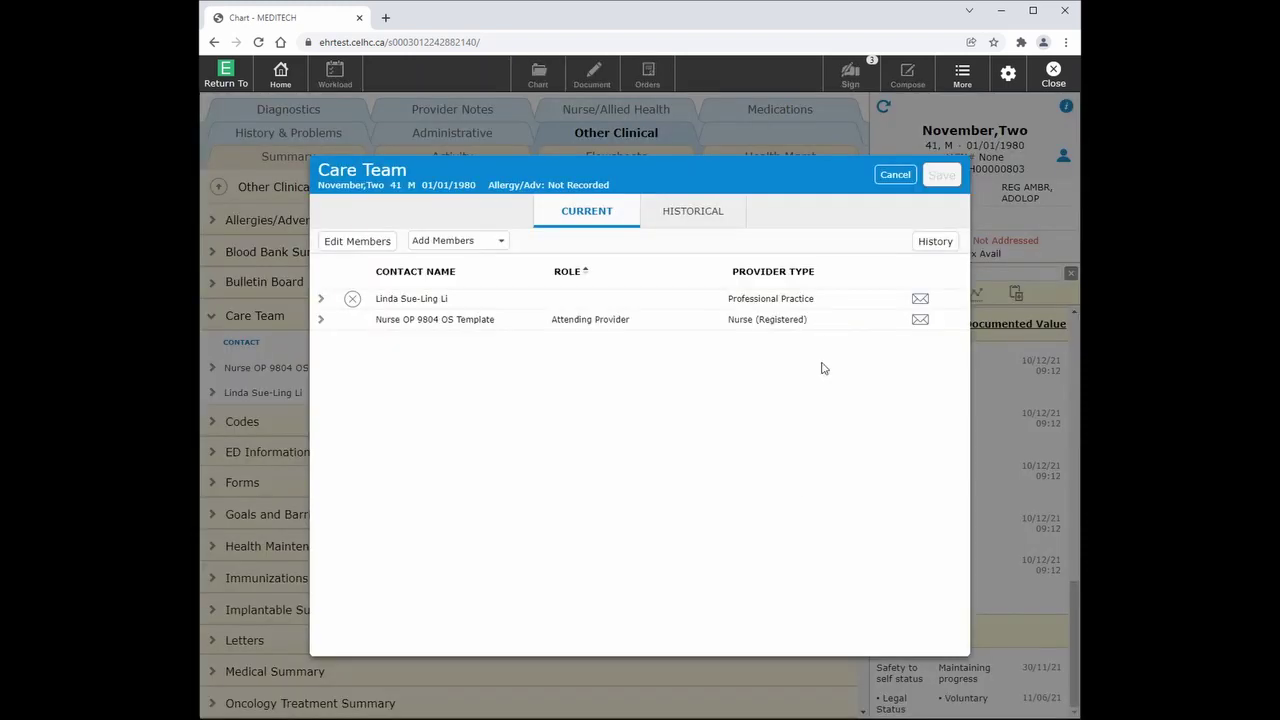
left_click(435, 245)
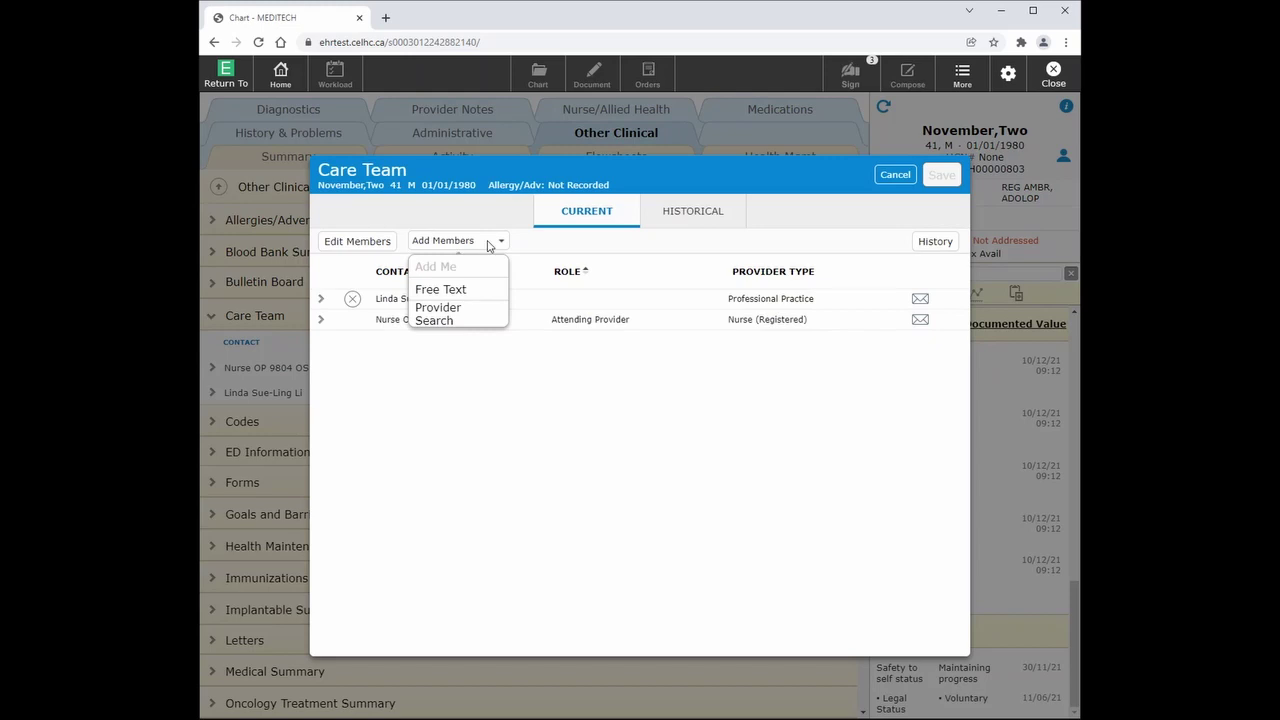
left_click(426, 482)
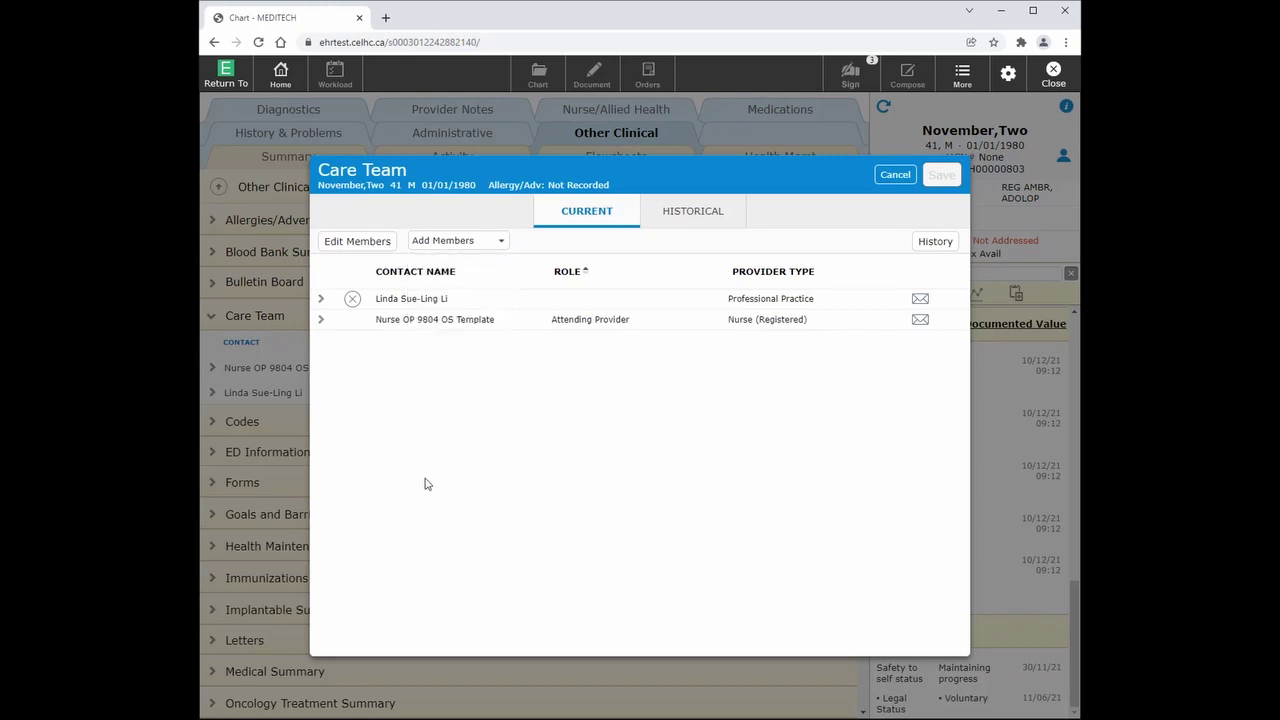
left_click(895, 176)
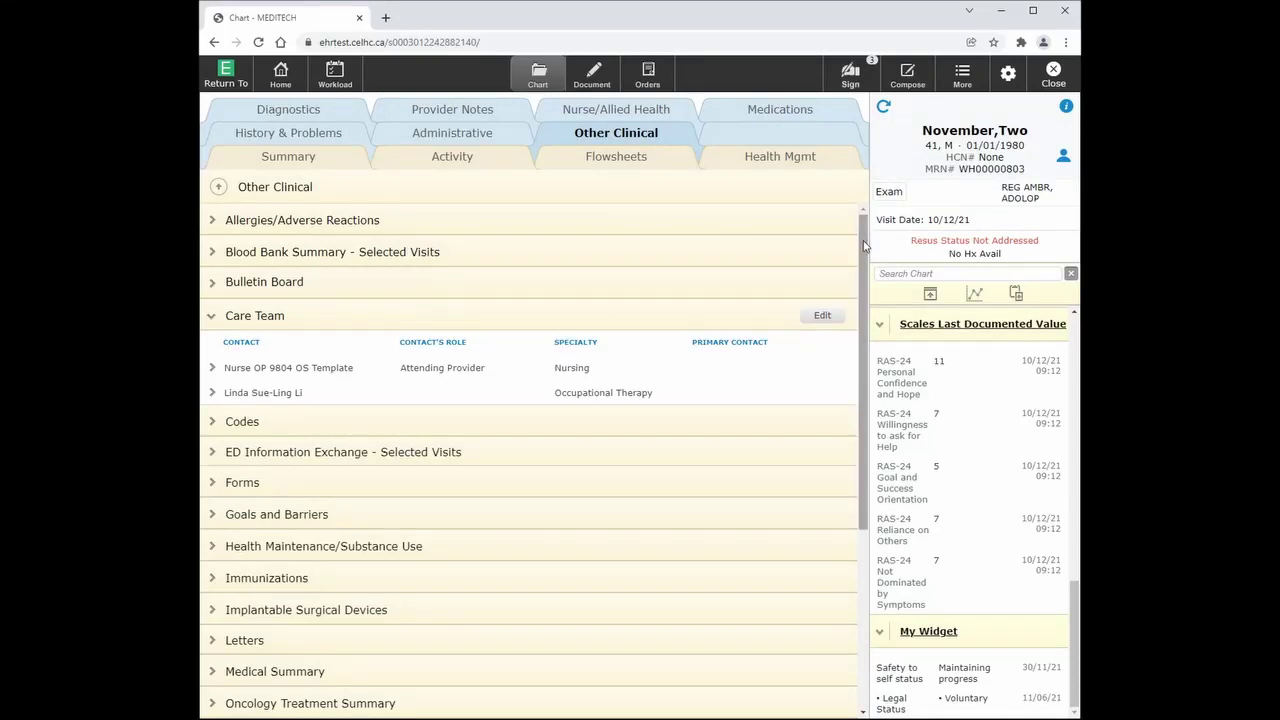
Step: View Diagnostics Chemistry results showing high AST 38 and ALT 49 from 30/11/21
left_click(336, 115)
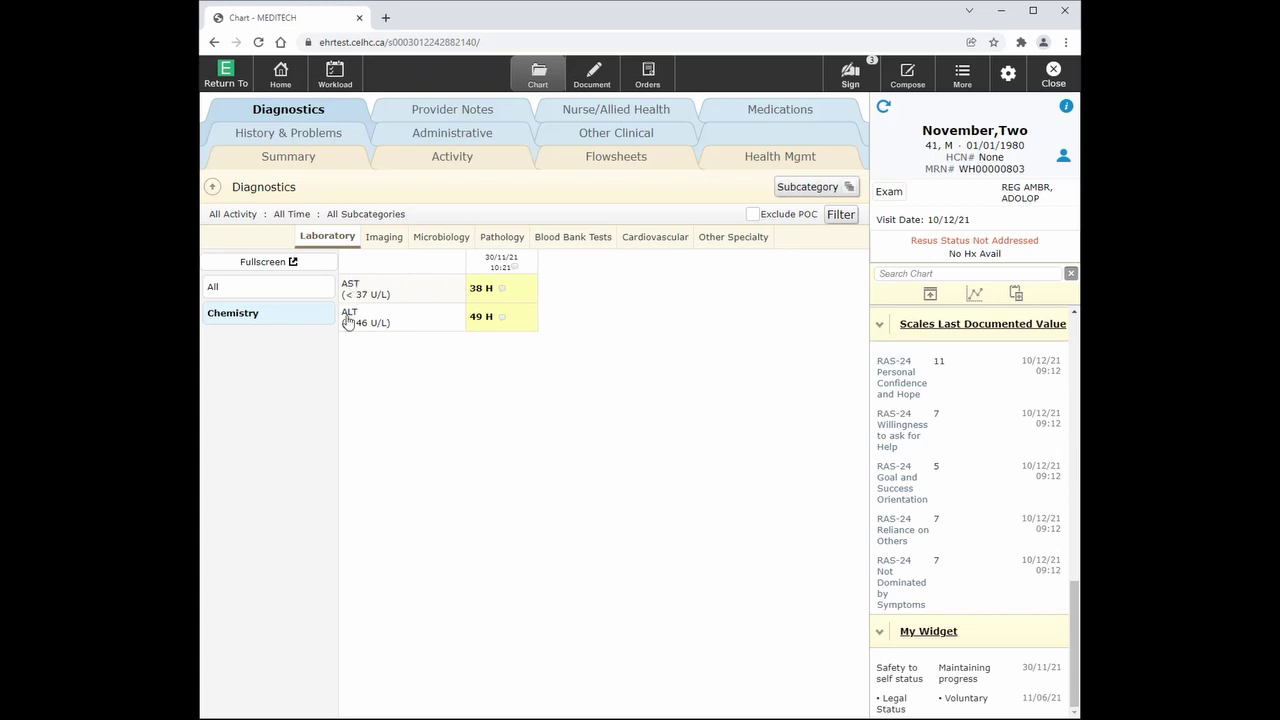
left_click(958, 78)
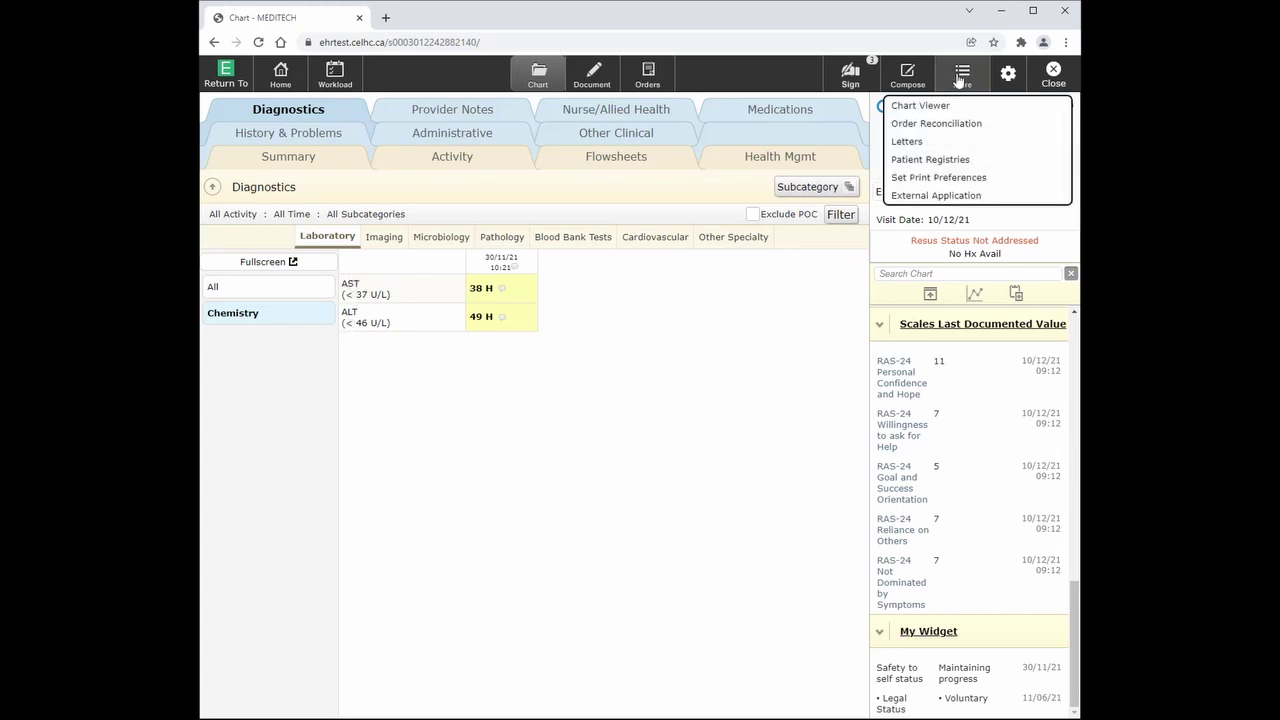
left_click(756, 339)
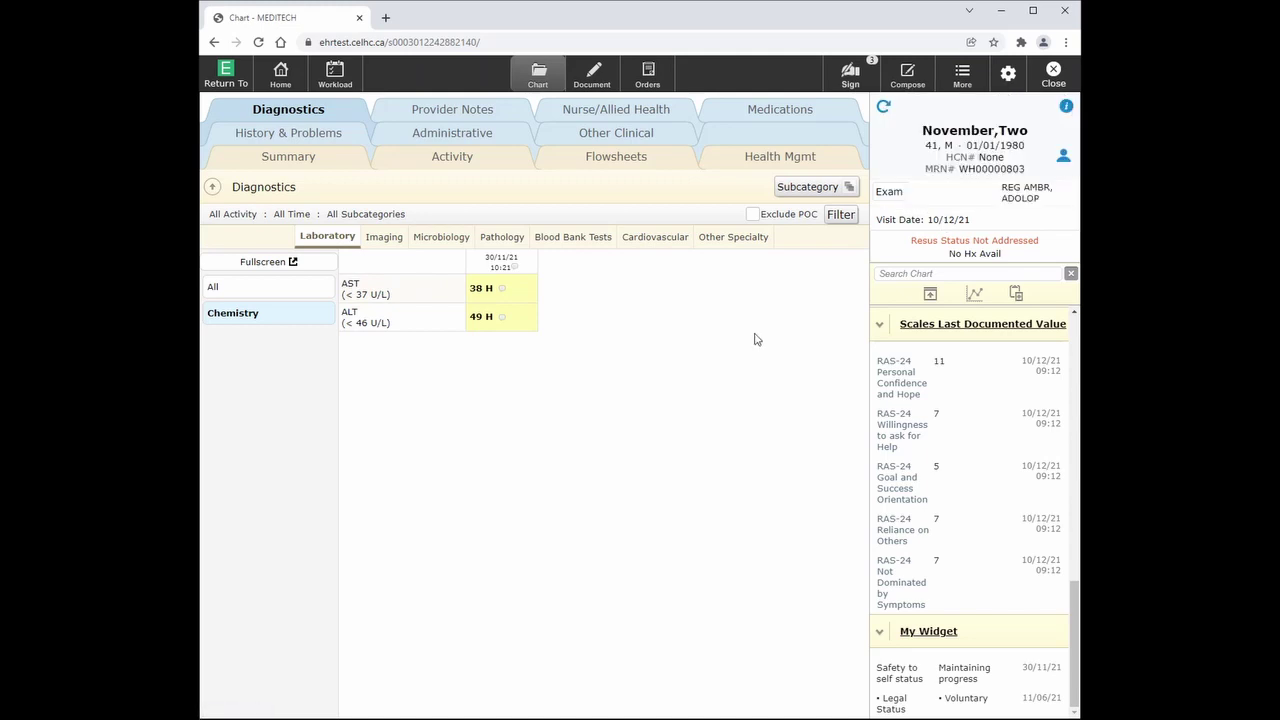
Step: On Provider Notes, expand Clinical Informatics, Family prac / General prac and Nurse registered groups
left_click(461, 120)
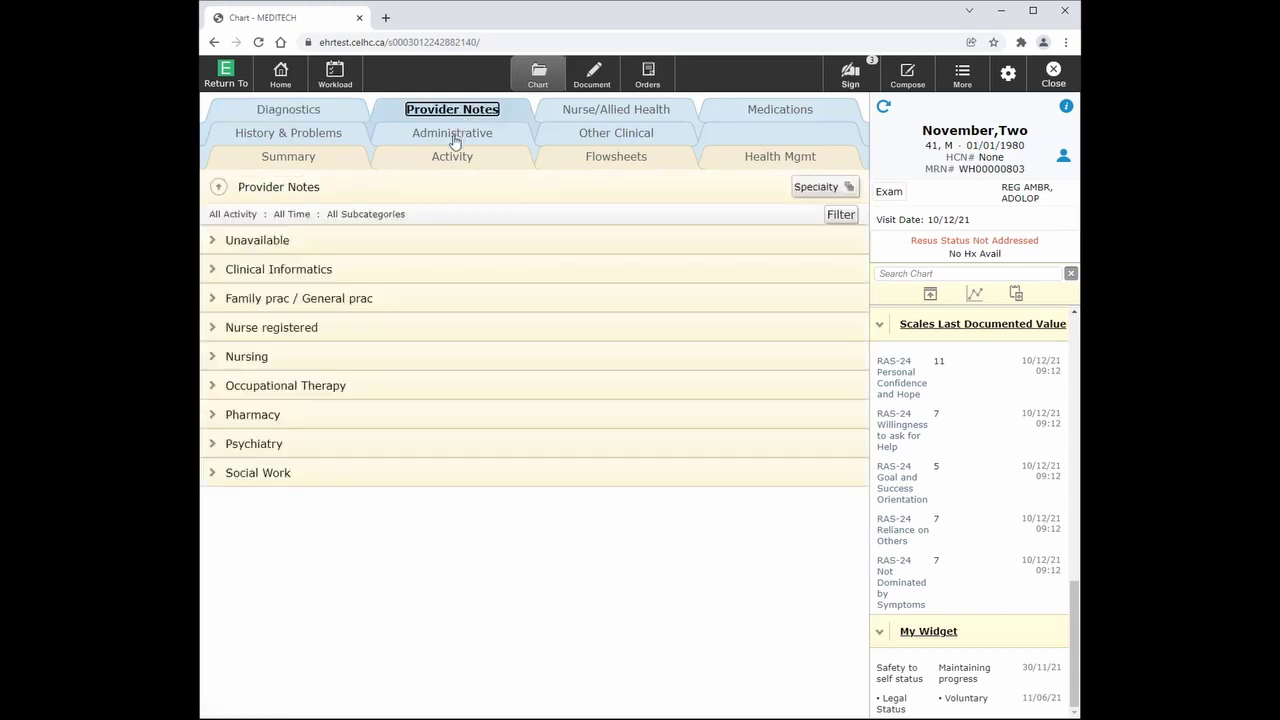
left_click(213, 270)
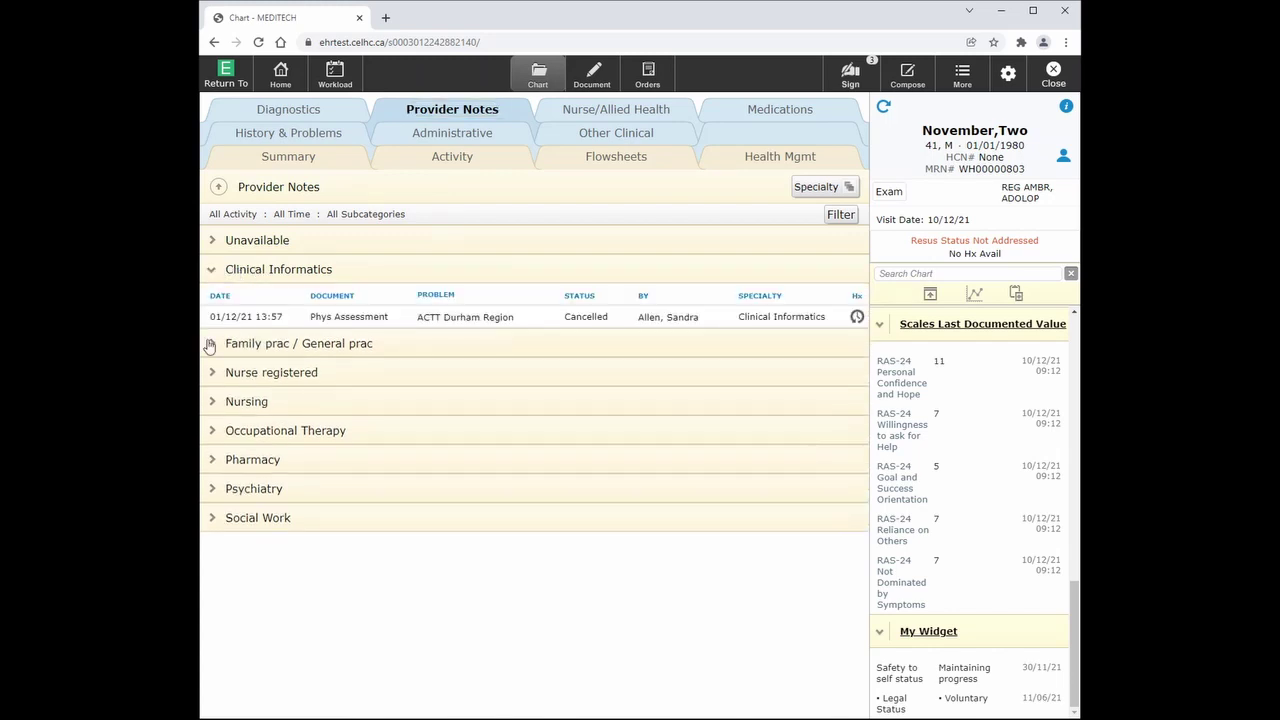
left_click(211, 345)
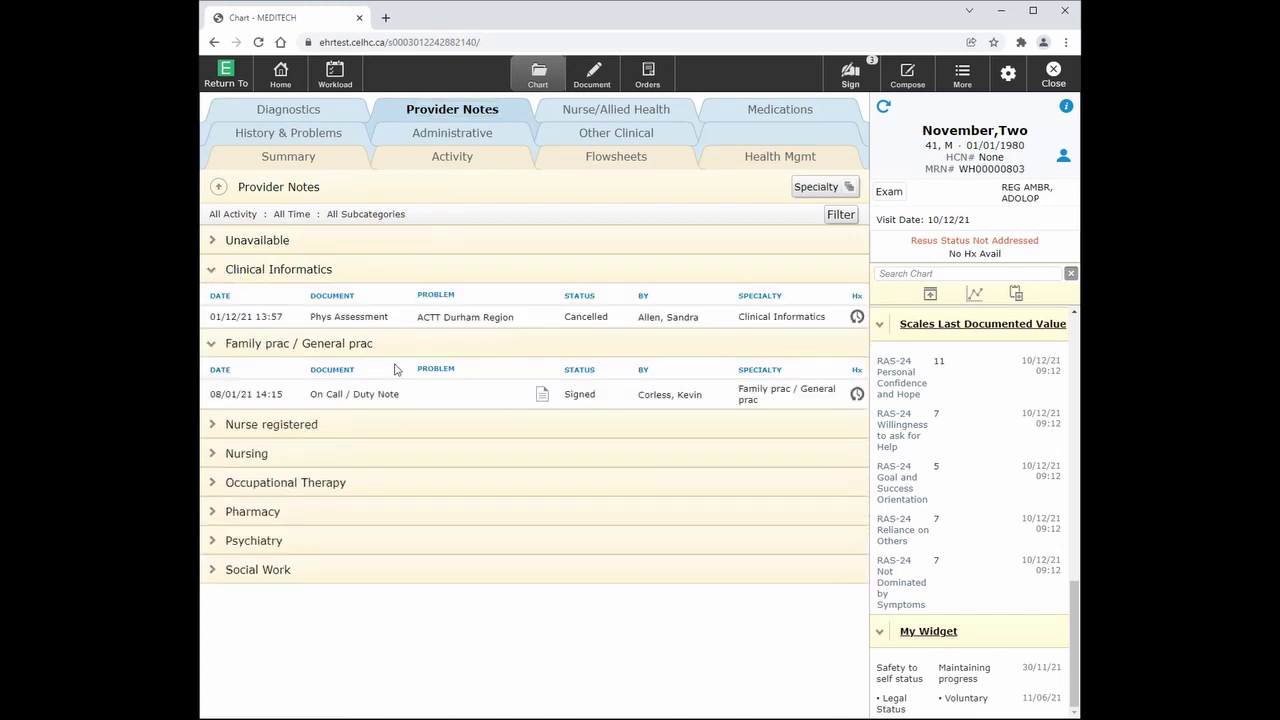
left_click(216, 425)
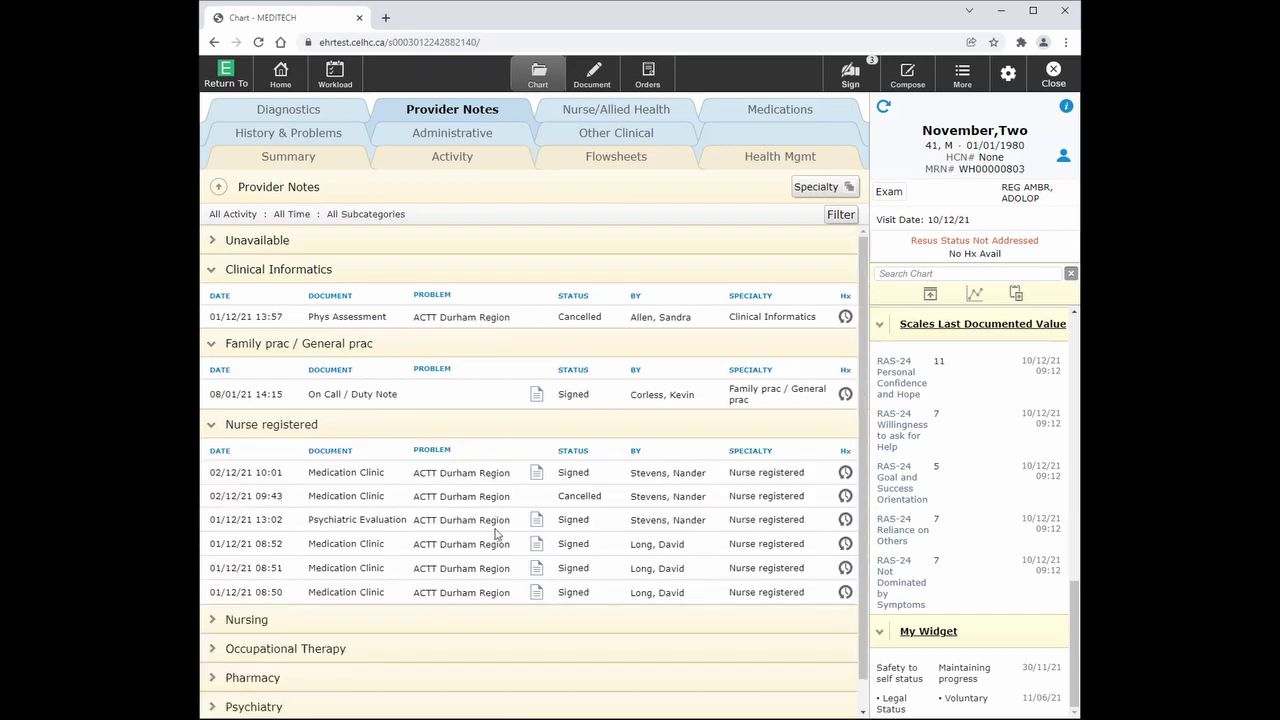
scroll(495, 535, "down", 1)
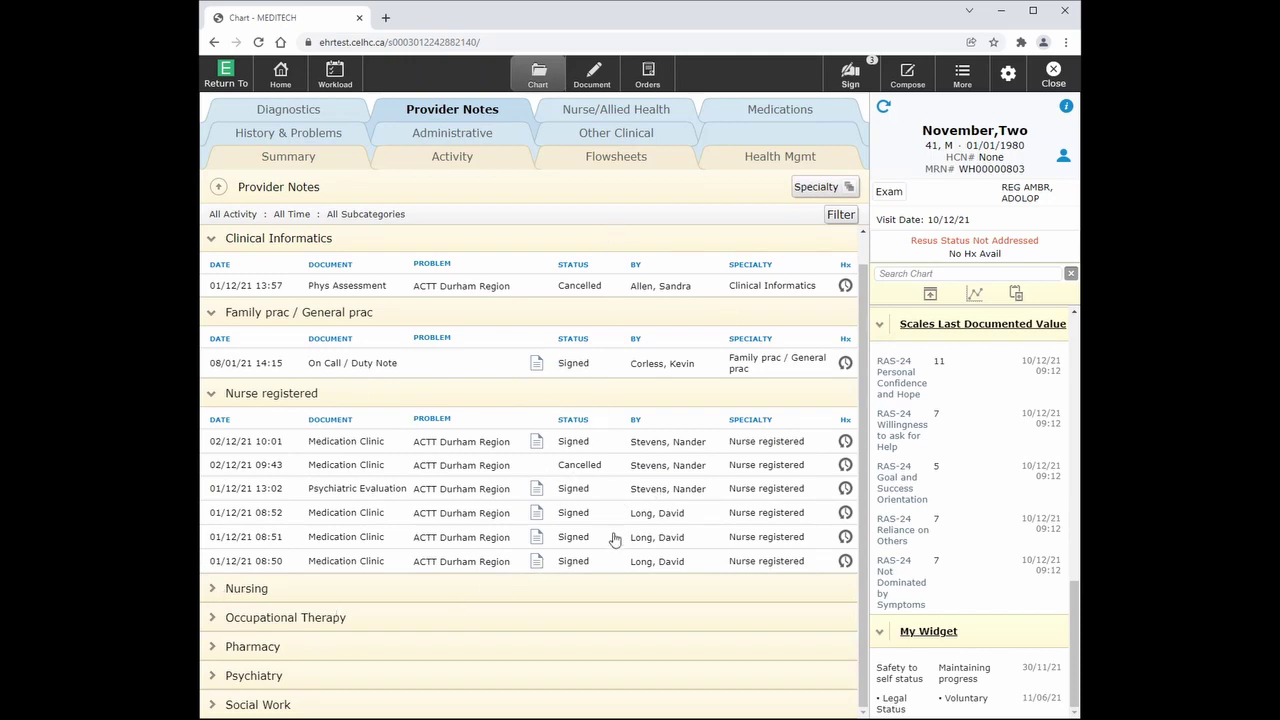
Step: Expand the Nurse documents and review the Medication Reconciliation on Discharge assessment, then return to the list
left_click(641, 112)
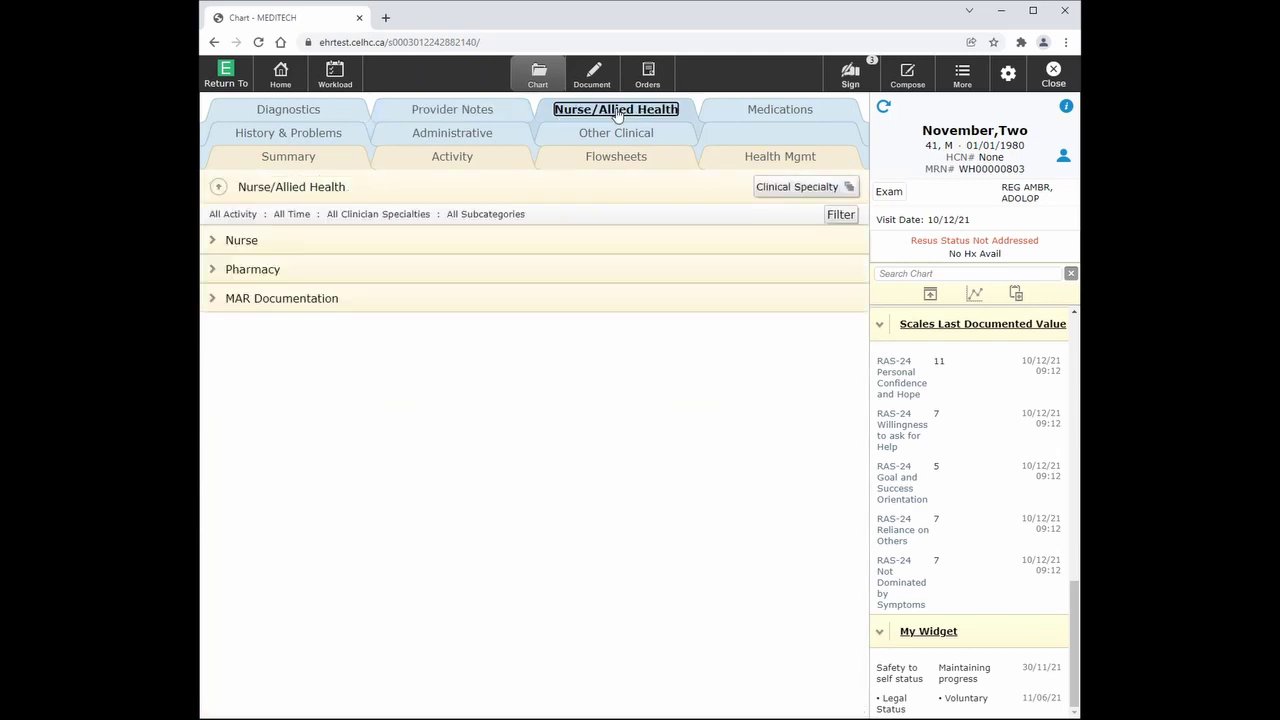
left_click(216, 246)
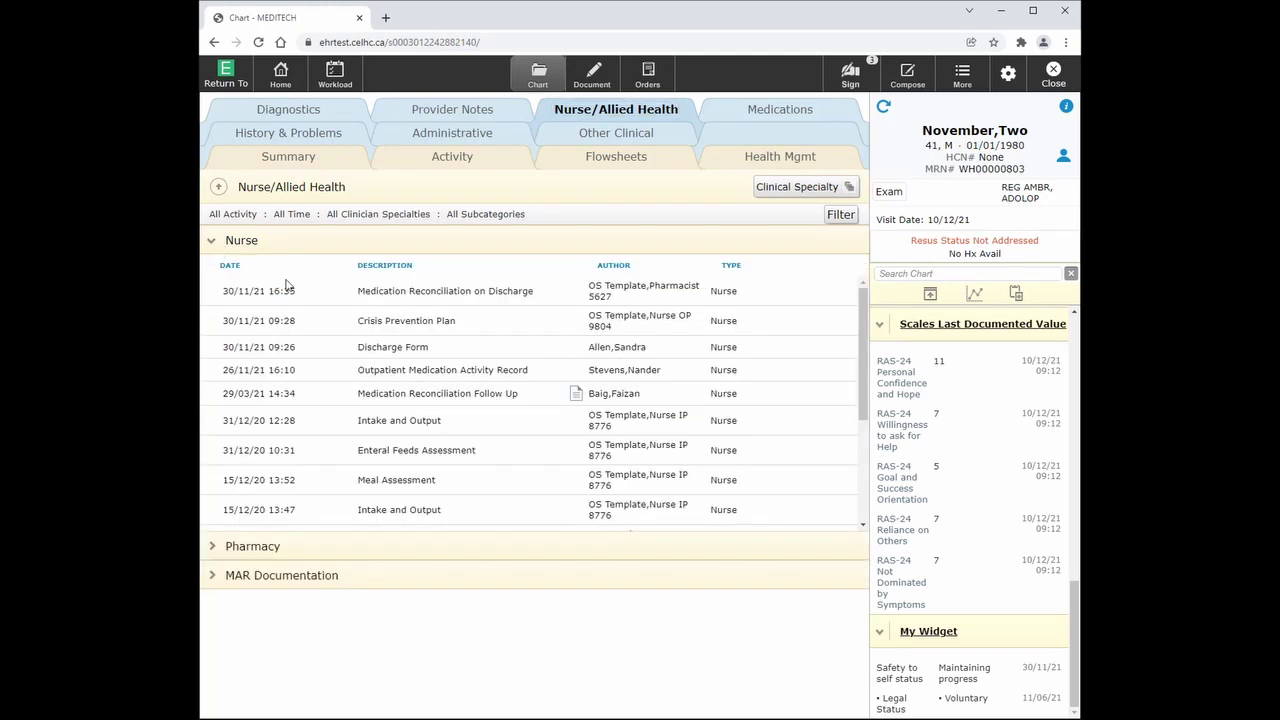
left_click(429, 293)
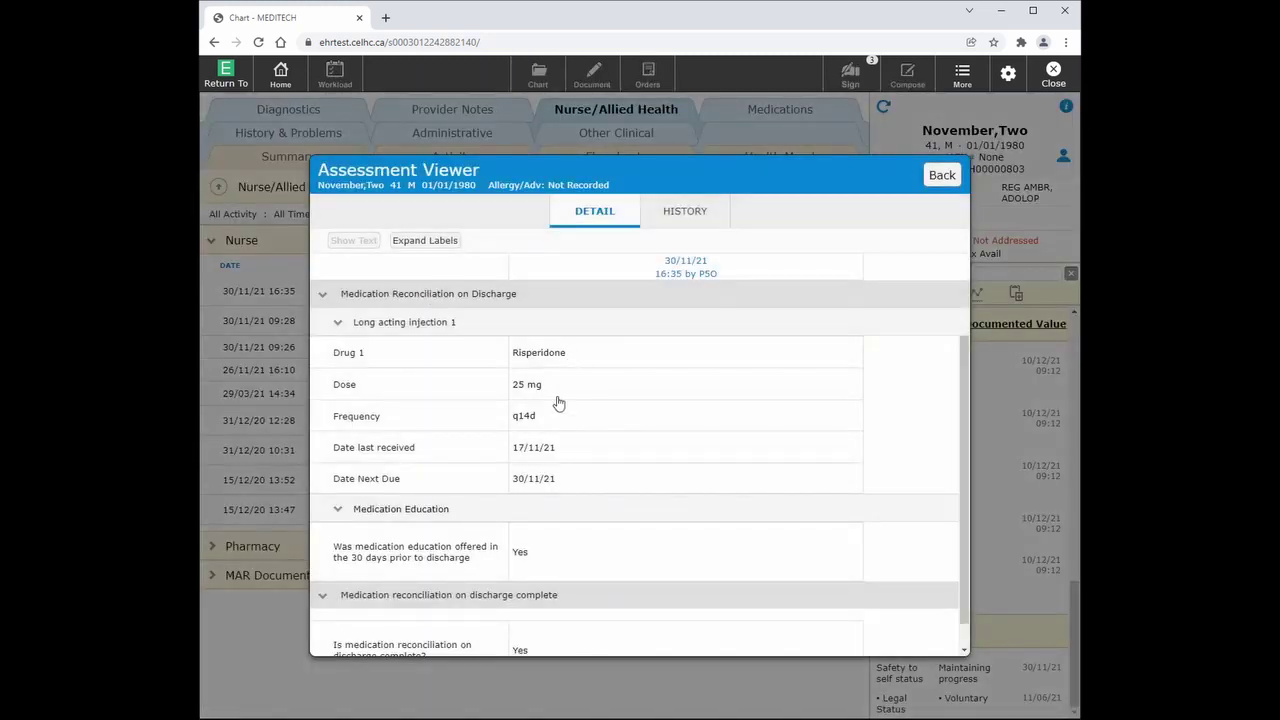
scroll(553, 460, "down", 1)
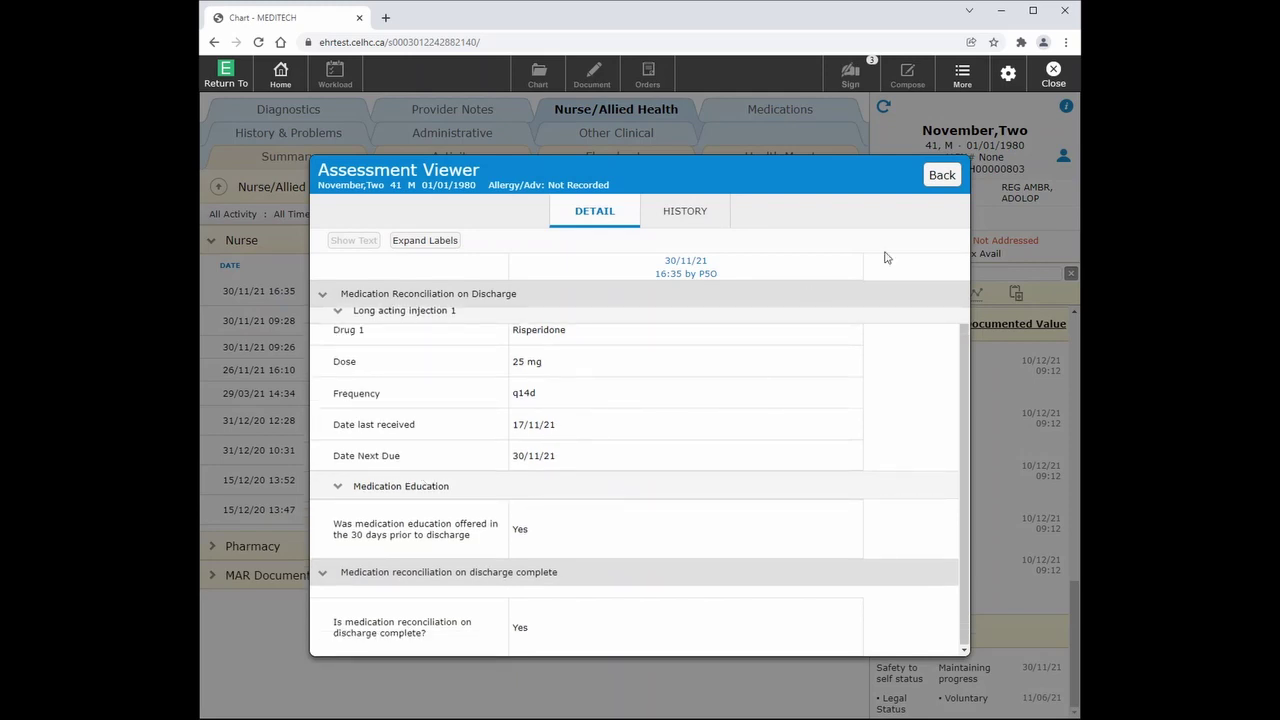
left_click(942, 176)
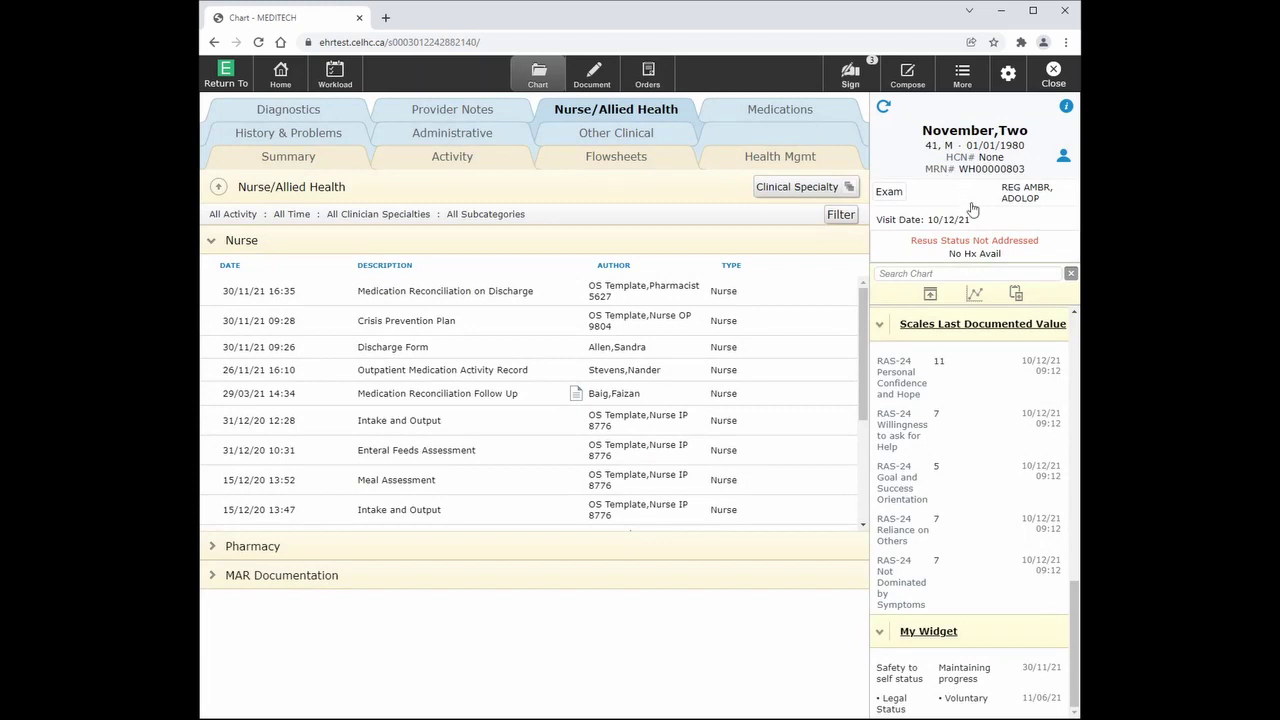
Step: Open the home acetaminophen 325 mg tablet order, QID PRN for fever, 60 tabs
left_click(756, 111)
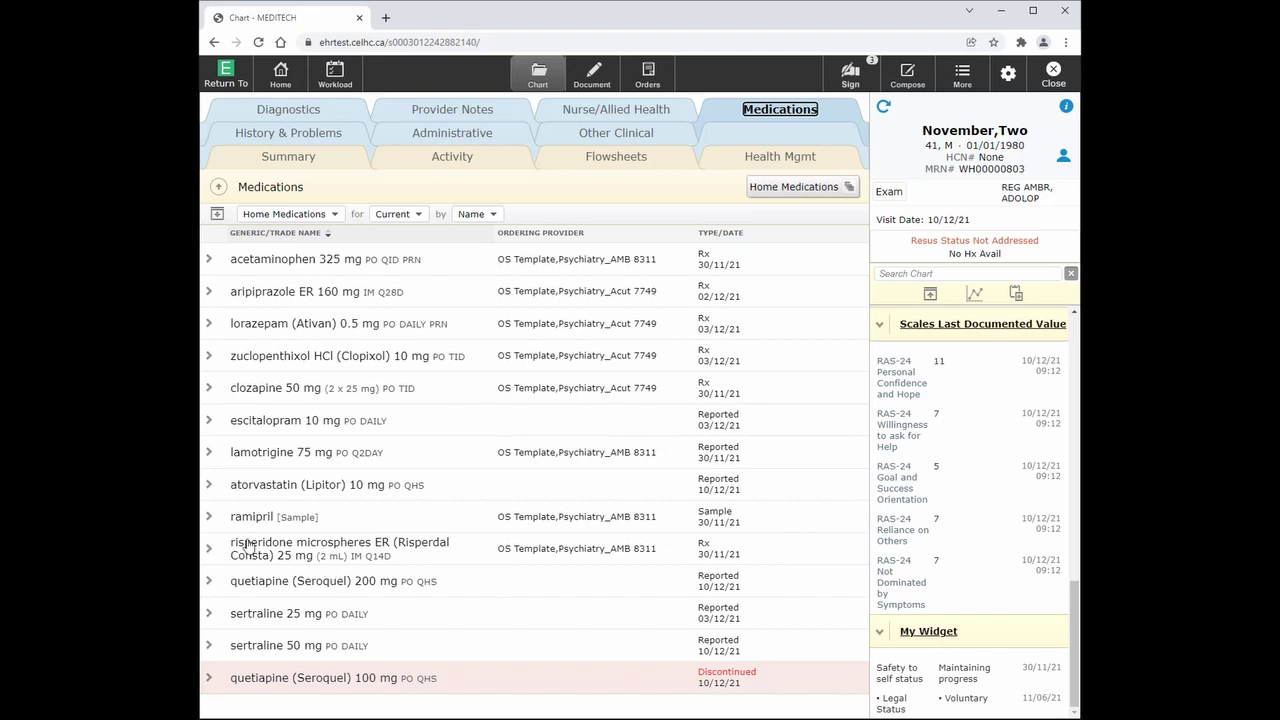
left_click(209, 261)
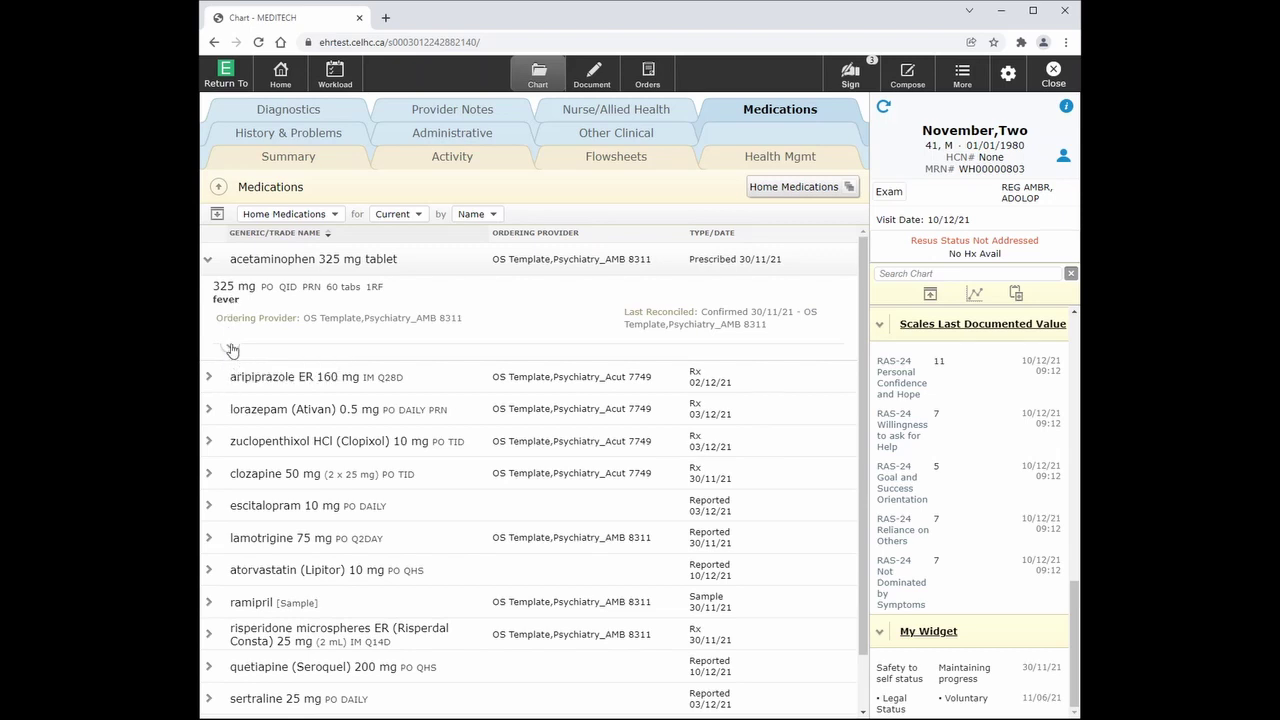
left_click(229, 347)
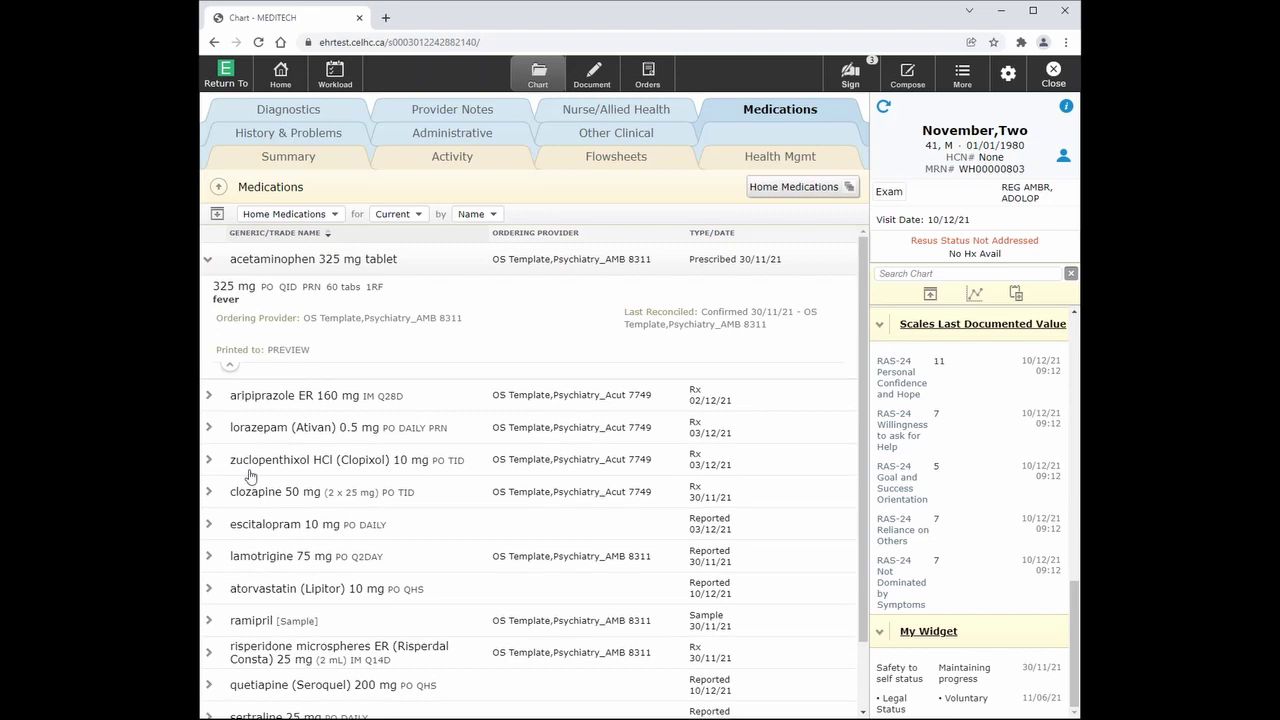
left_click(262, 264)
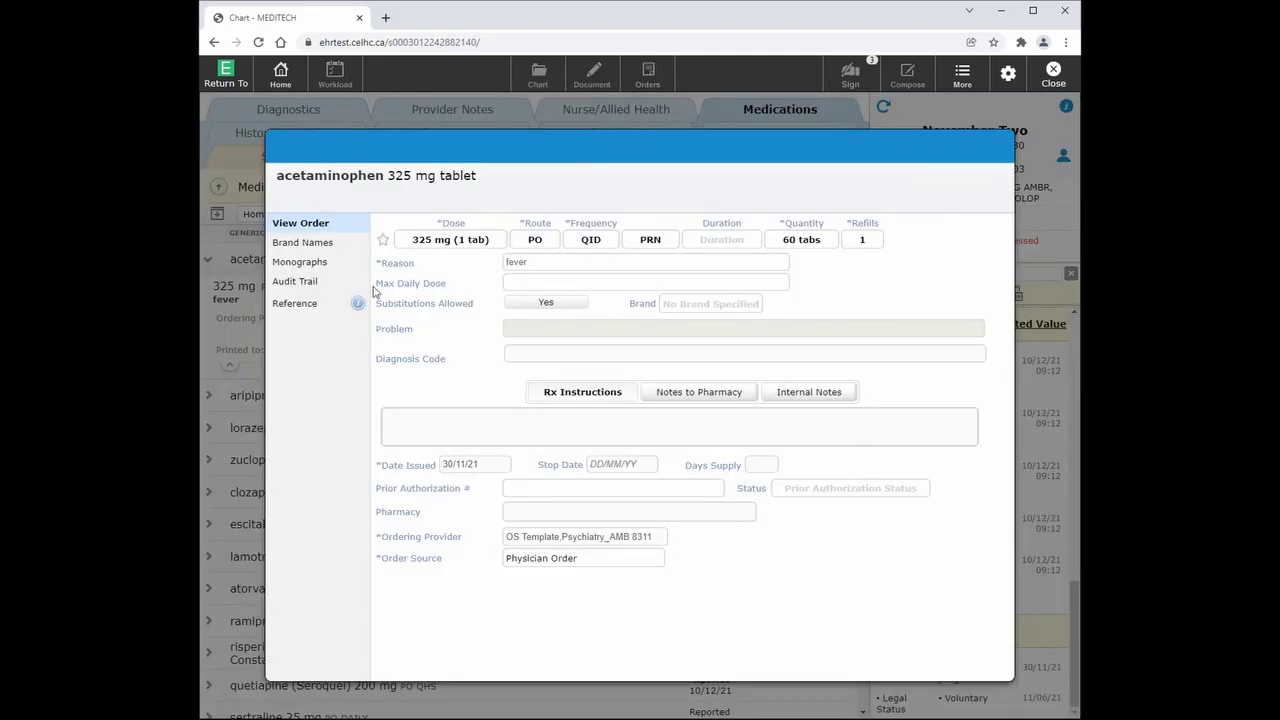